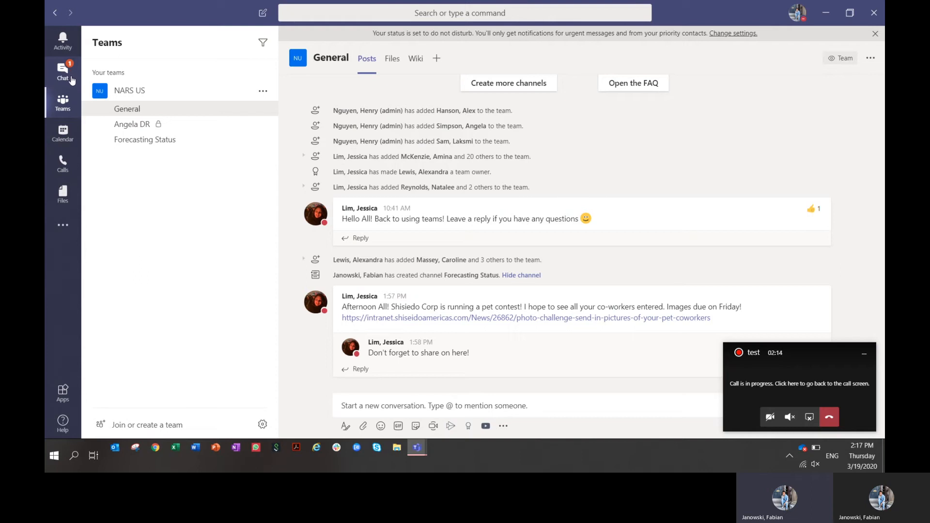
Look through the Calendar, Calls and Files areas, and return to the teams list.
left_click(65, 140)
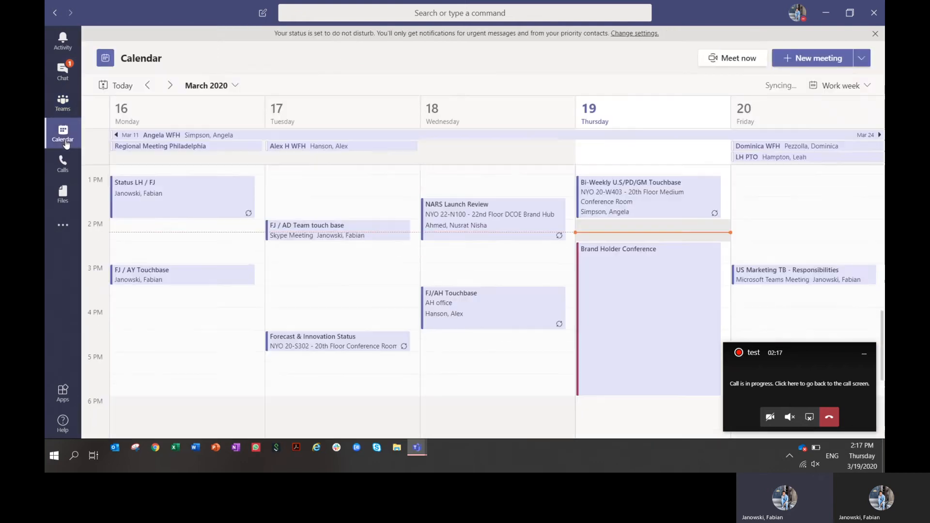
left_click(66, 164)
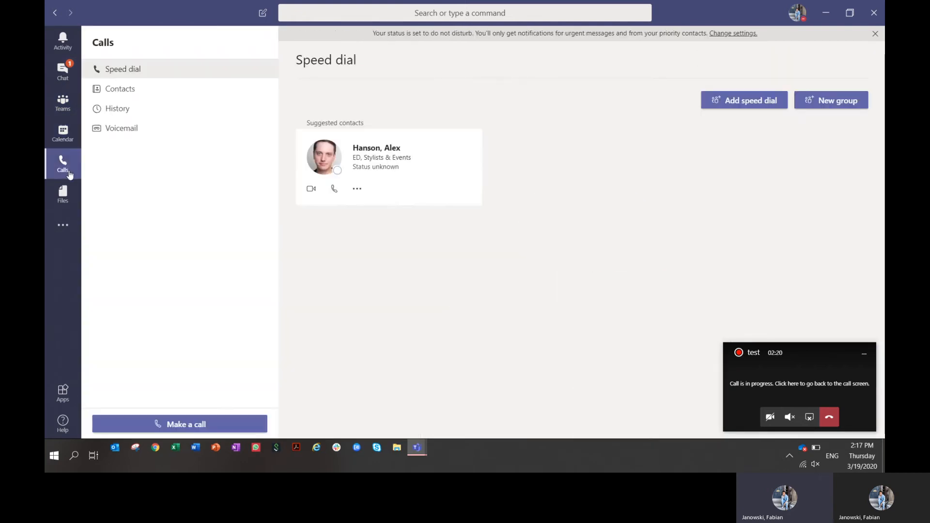
left_click(69, 199)
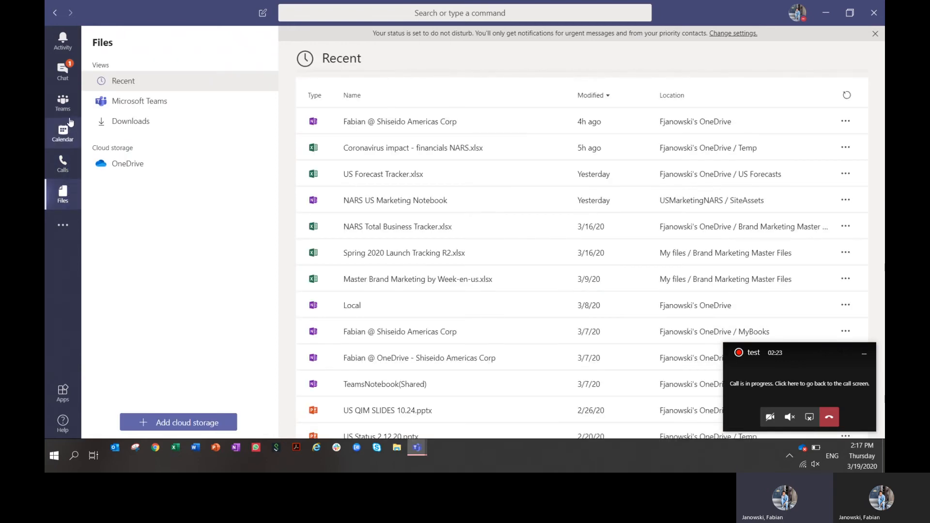
left_click(64, 103)
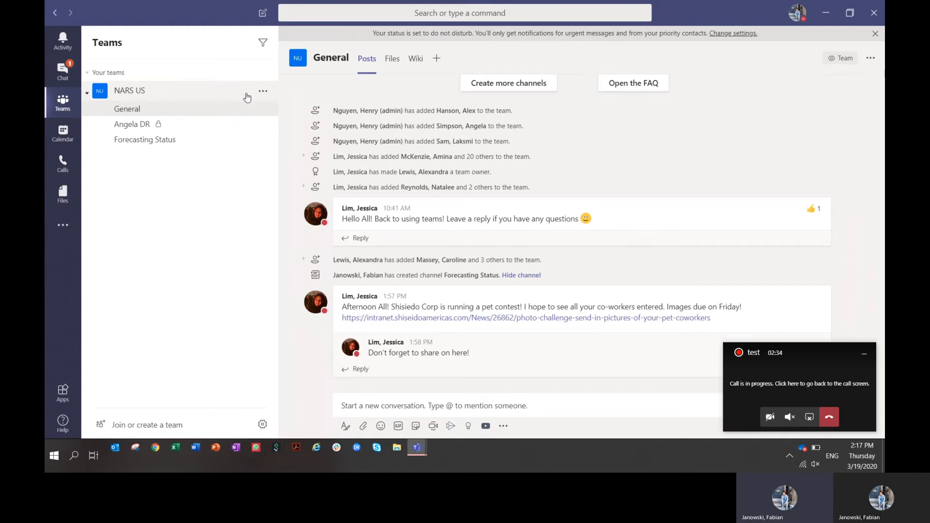
View the management page of the NARS US team and return to its General channel.
left_click(264, 93)
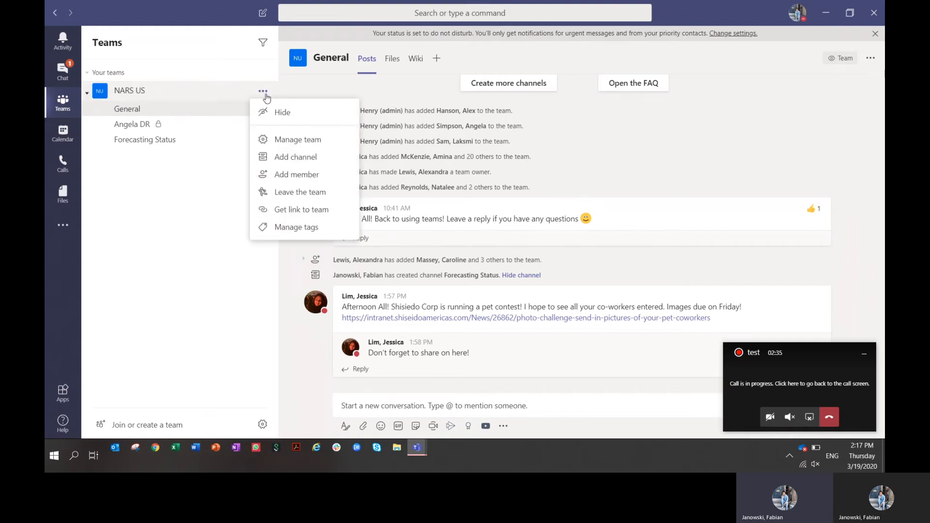
left_click(288, 141)
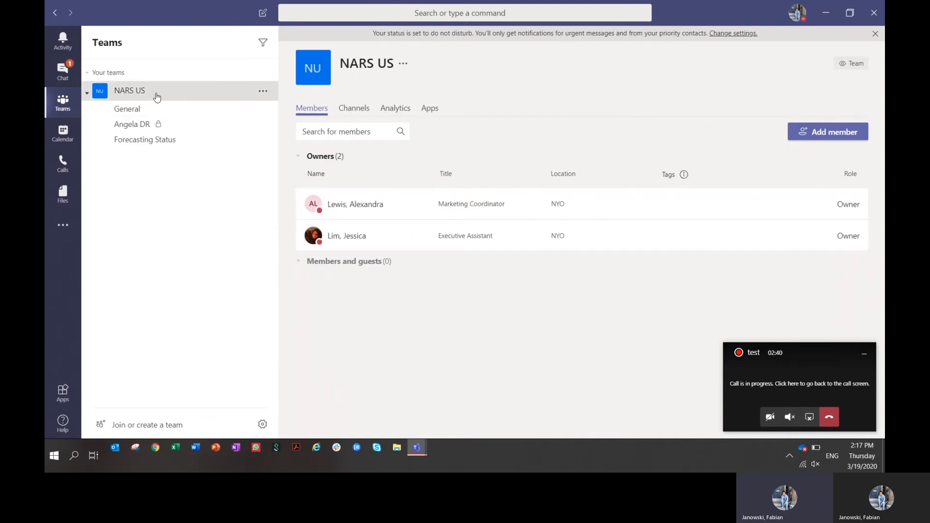
left_click(151, 111)
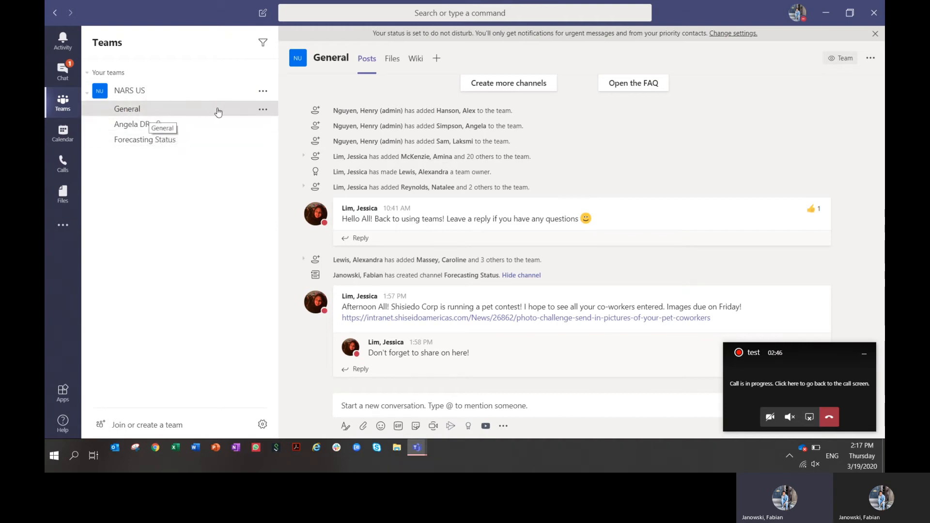
View the posts of the private channel in NARS US, and check the options available for the team from General.
left_click(178, 143)
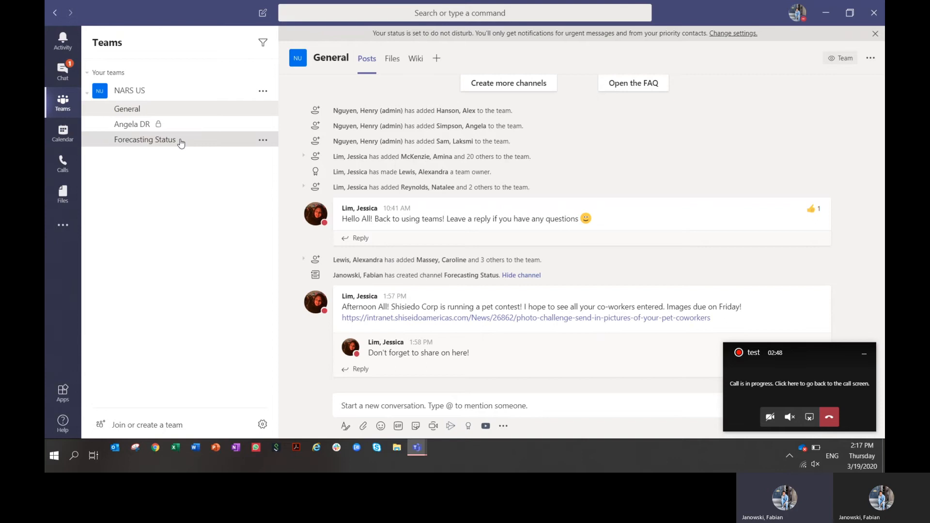
left_click(193, 127)
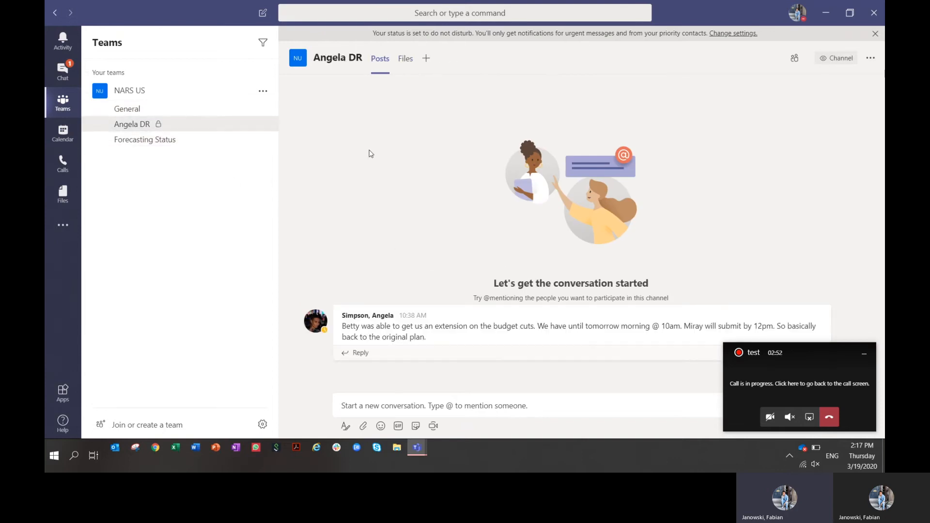
left_click(150, 118)
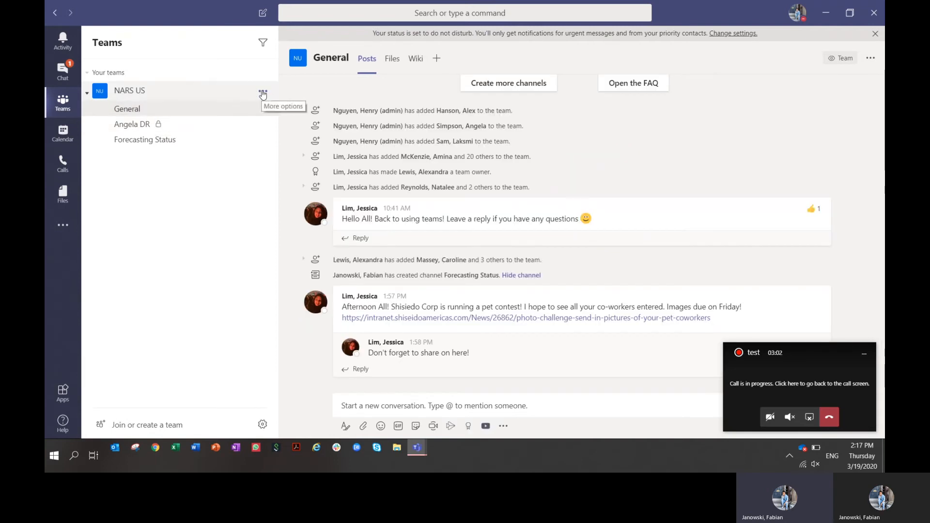
left_click(262, 93)
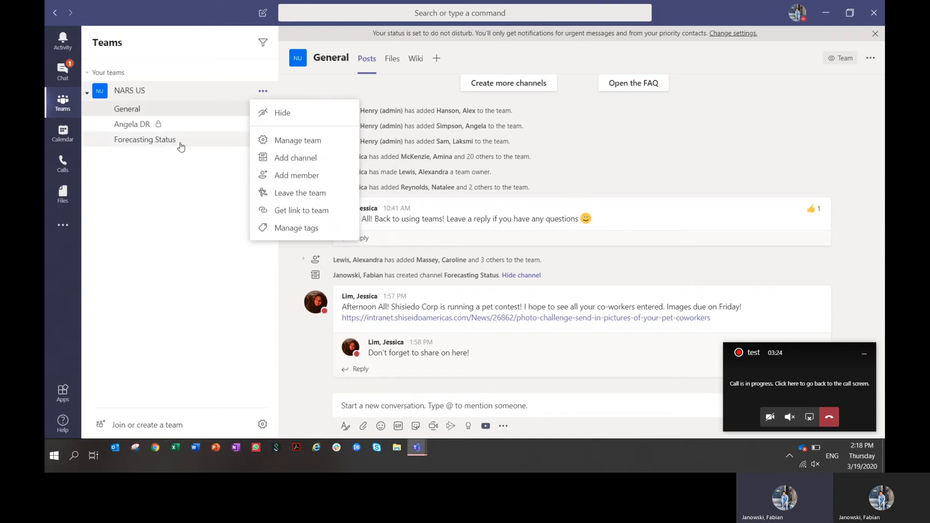
left_click(185, 159)
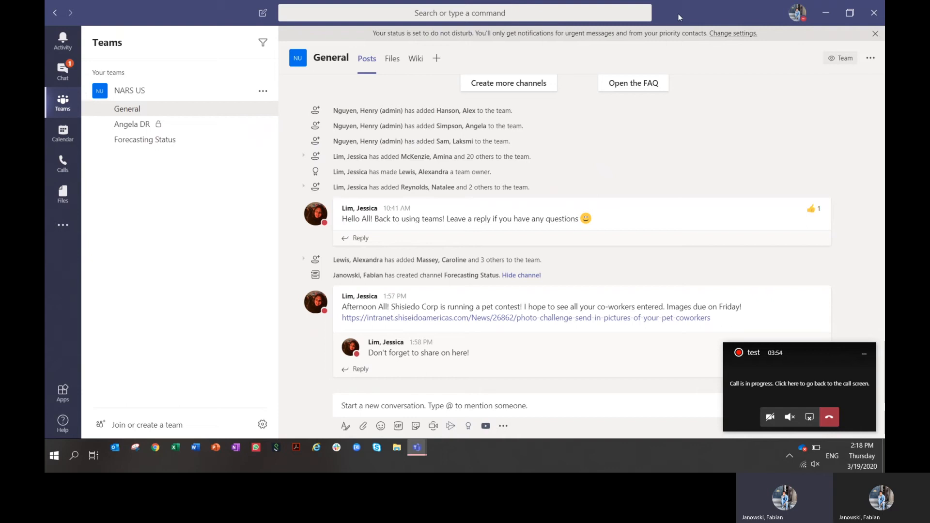
Switch to Chrome, go to the Office 365 home page and open OneDrive.
left_click(157, 453)
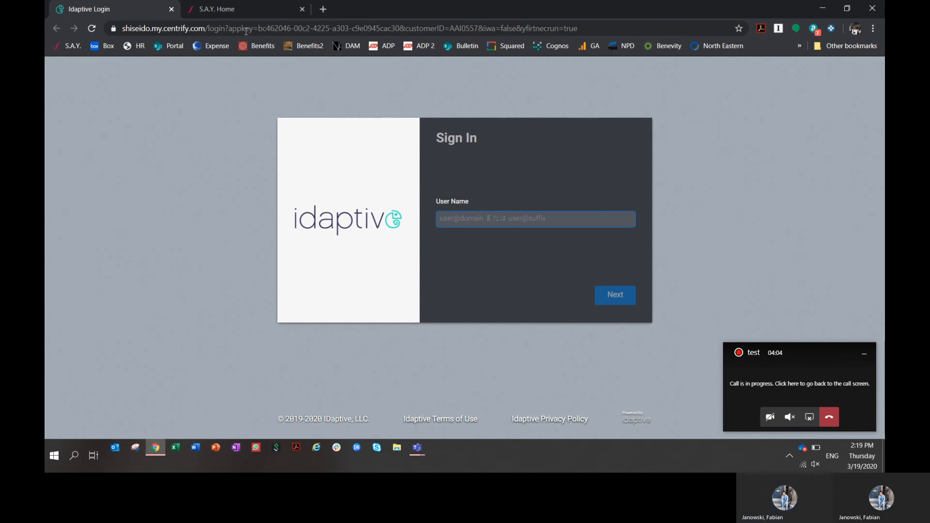
left_click(247, 32)
type("offi")
key("Return")
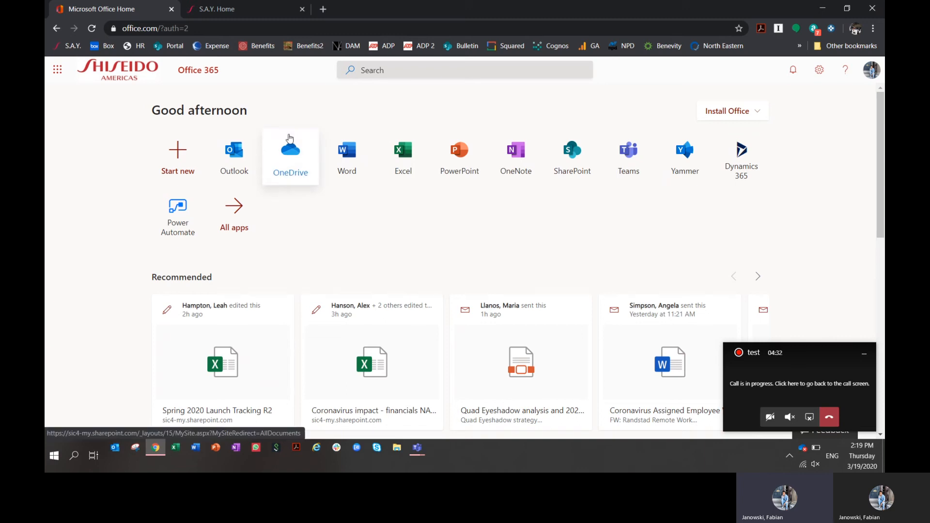
left_click(297, 158)
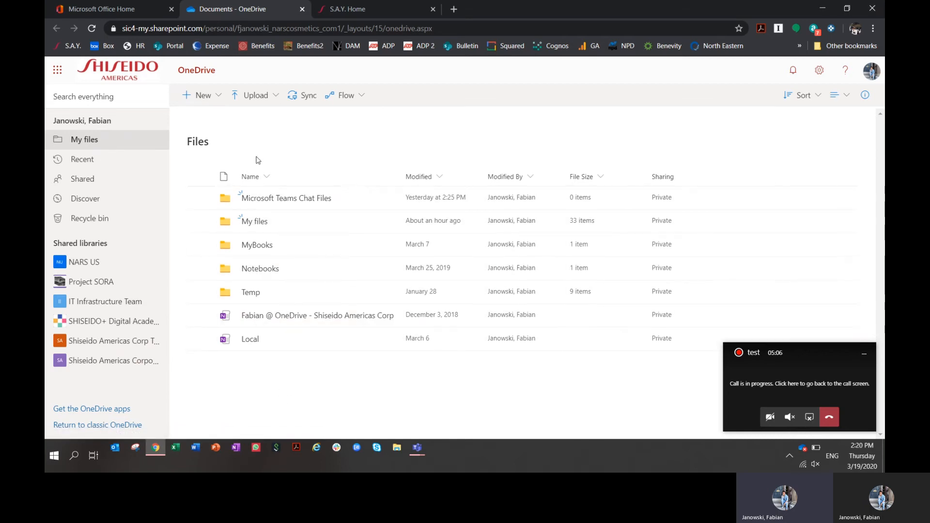
Browse the shared libraries NARS US, Project SORA, IT Infrastructure Team and SHISEIDO+ Digital Academy.
left_click(95, 266)
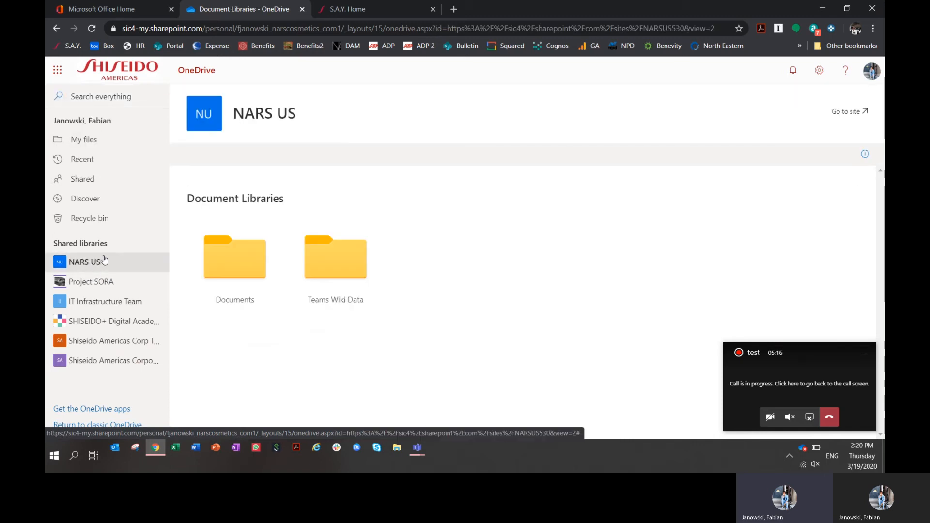
left_click(118, 287)
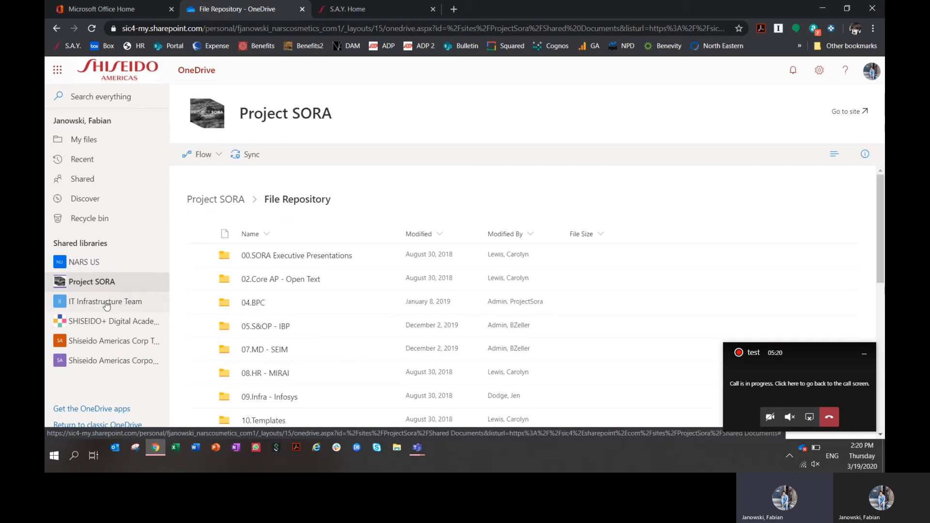
left_click(120, 301)
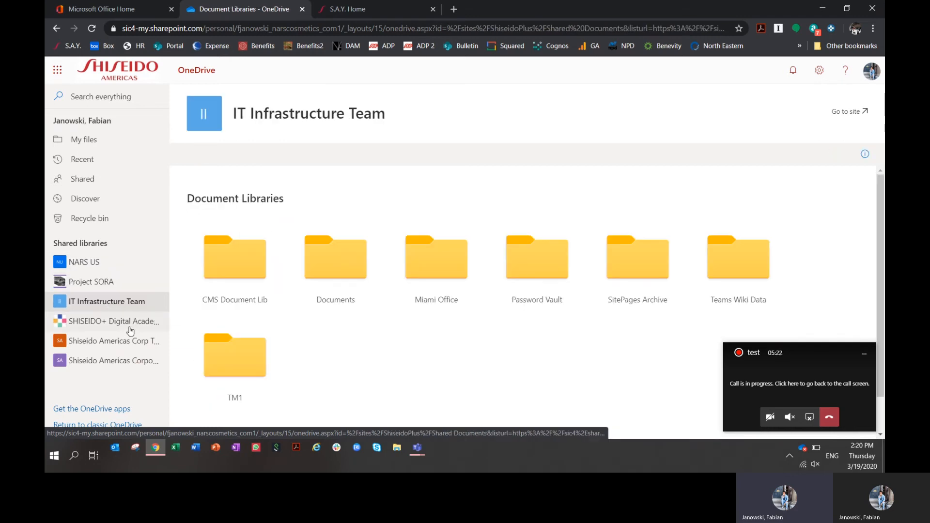
left_click(131, 324)
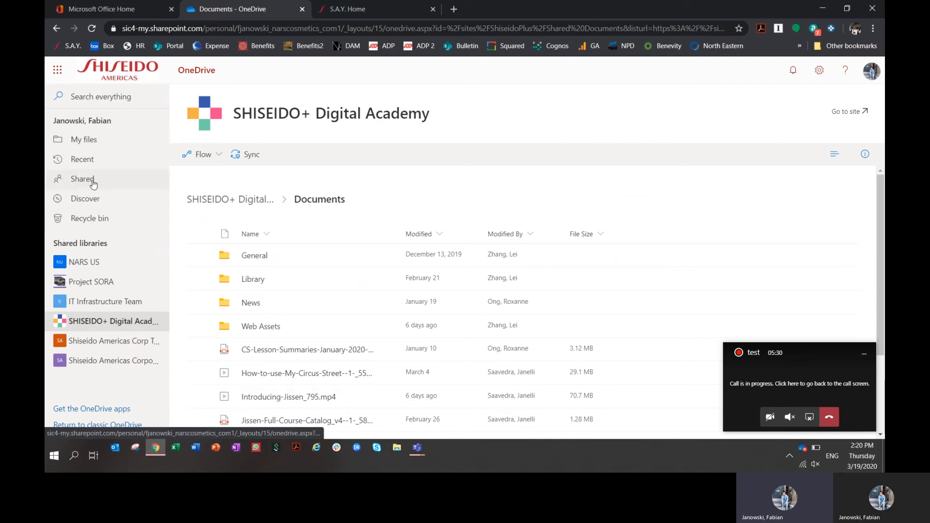
Open the Documents library of the NARS US shared library and sync it to the computer.
left_click(98, 266)
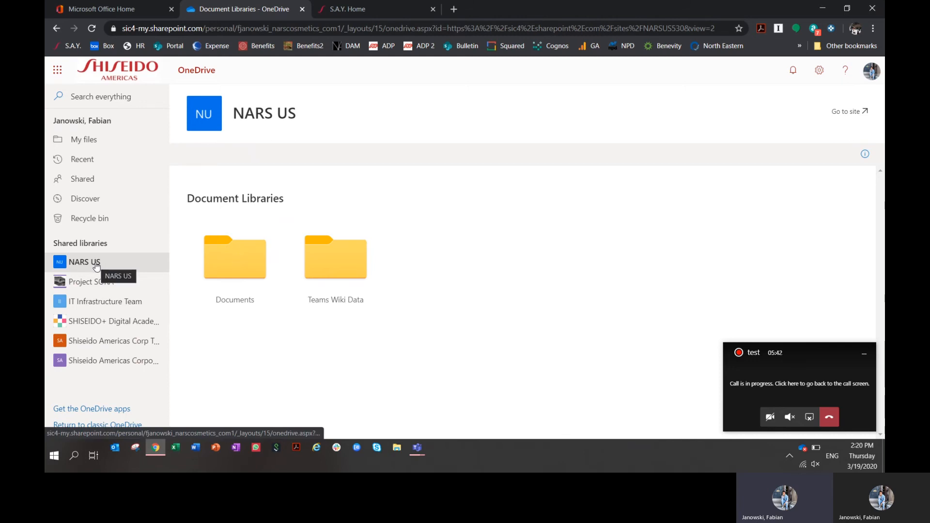
left_click(253, 270)
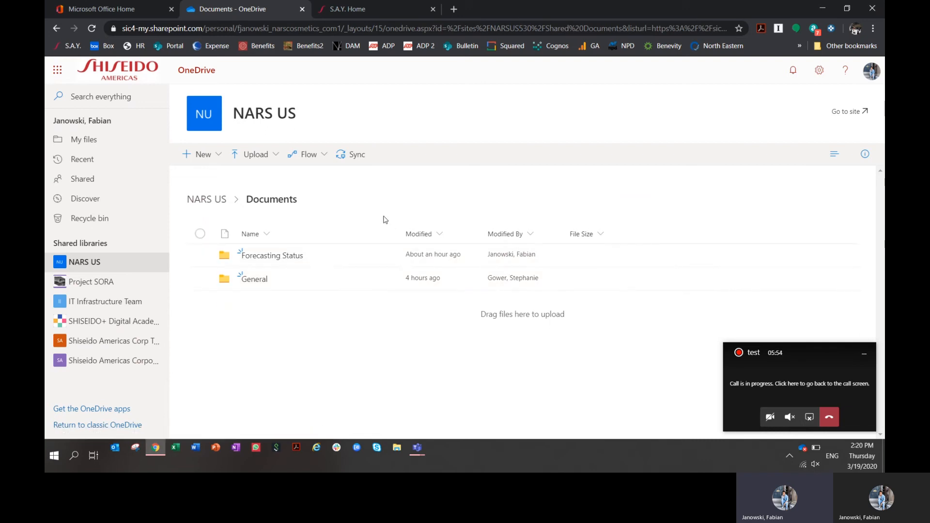
left_click(360, 161)
left_click(424, 273)
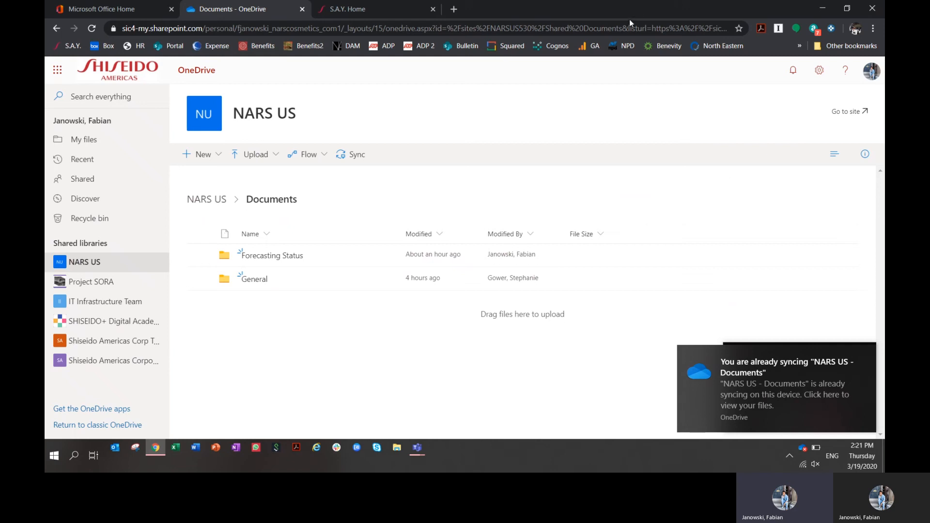
Switch to File Explorer, with Quick access and This PC collapsed, and arrange it side by side with the OneDrive browser window.
left_click(397, 448)
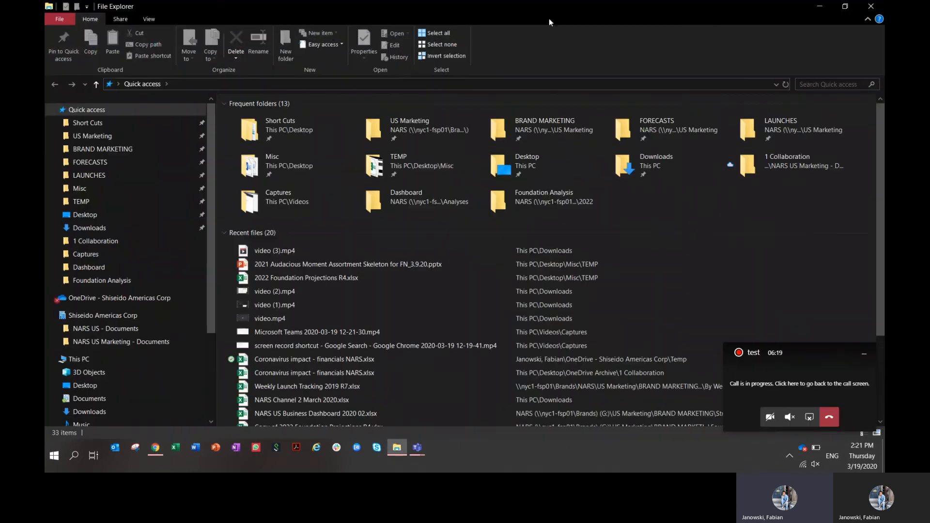
left_click(50, 110)
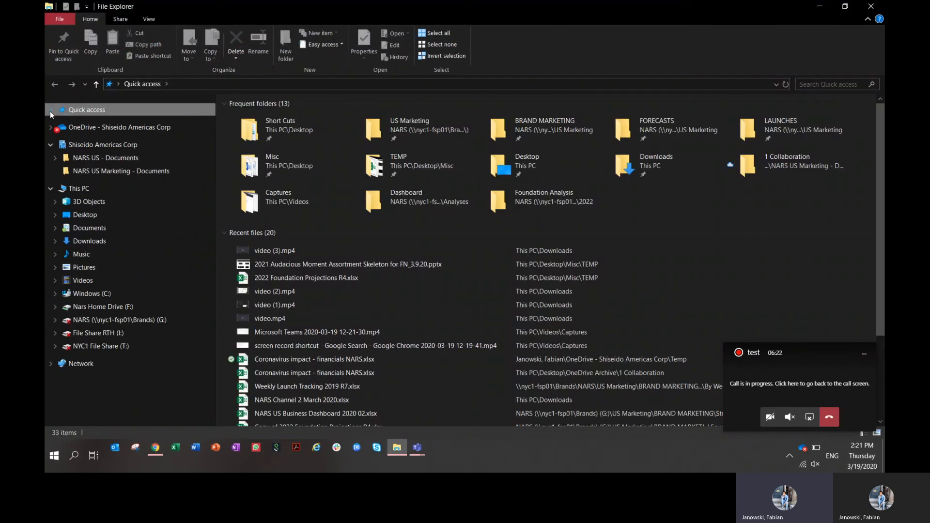
left_click(50, 189)
left_click_drag(498, 22, 46, 160)
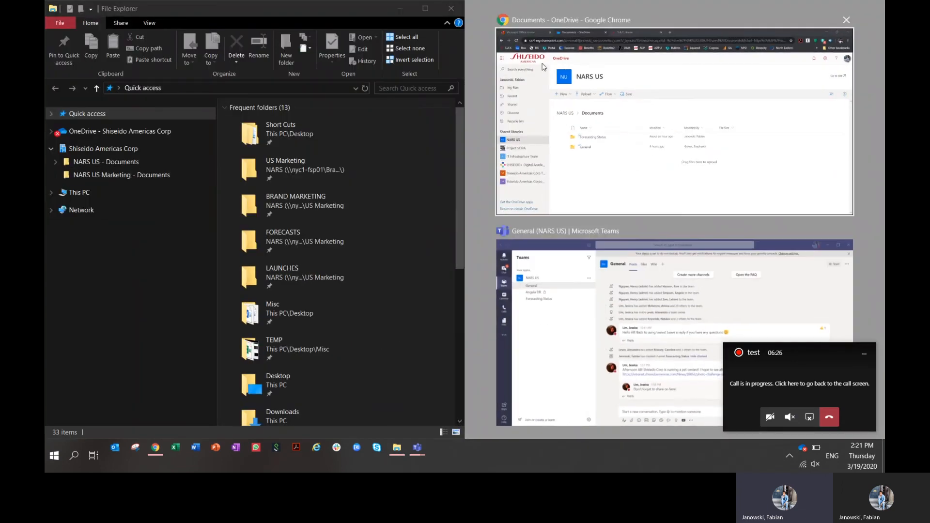
left_click(602, 137)
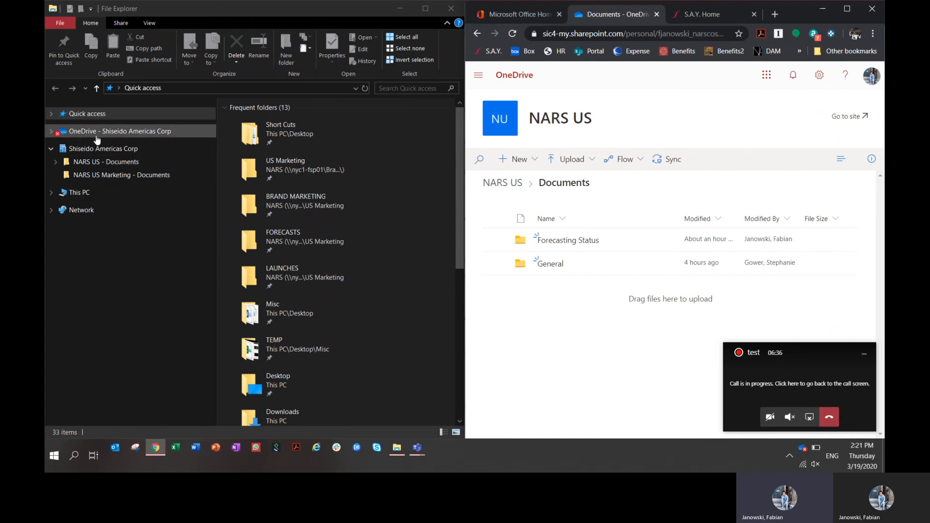
Expand OneDrive - Shiseido Americas Corp in the folder tree and open the synced NARS US - Documents folder under Shiseido Americas Corp.
left_click(54, 133)
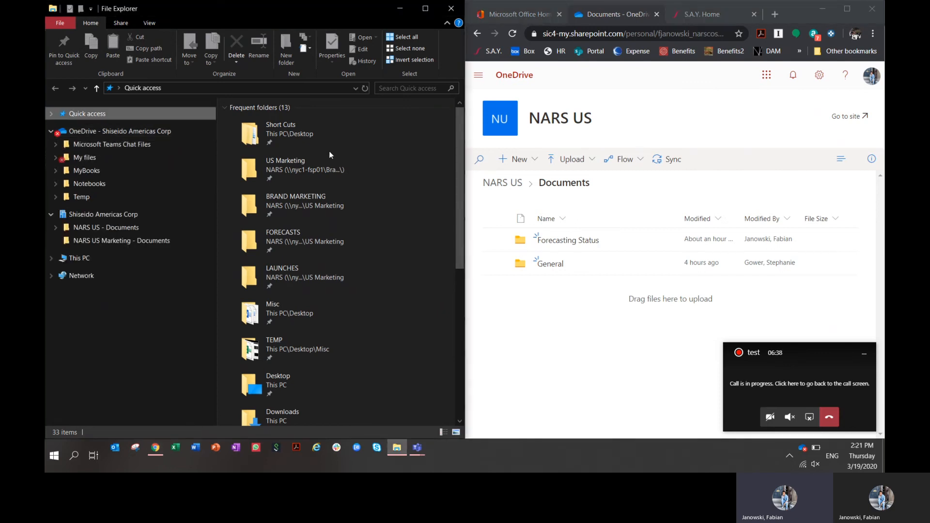
left_click(643, 356)
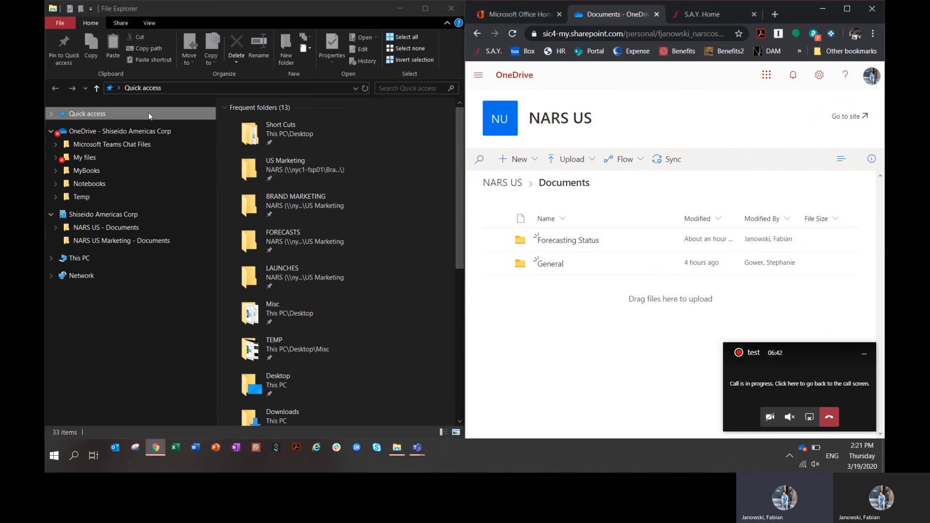
left_click(99, 219)
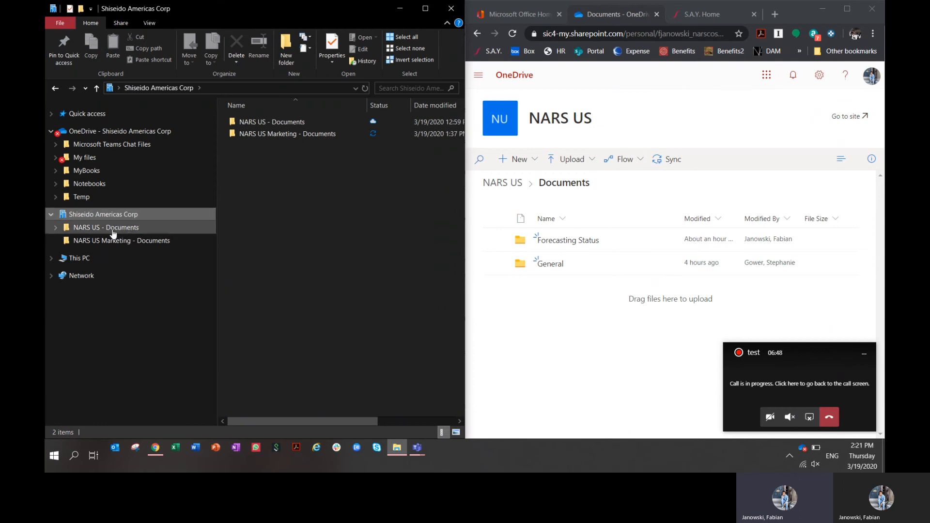
left_click(113, 230)
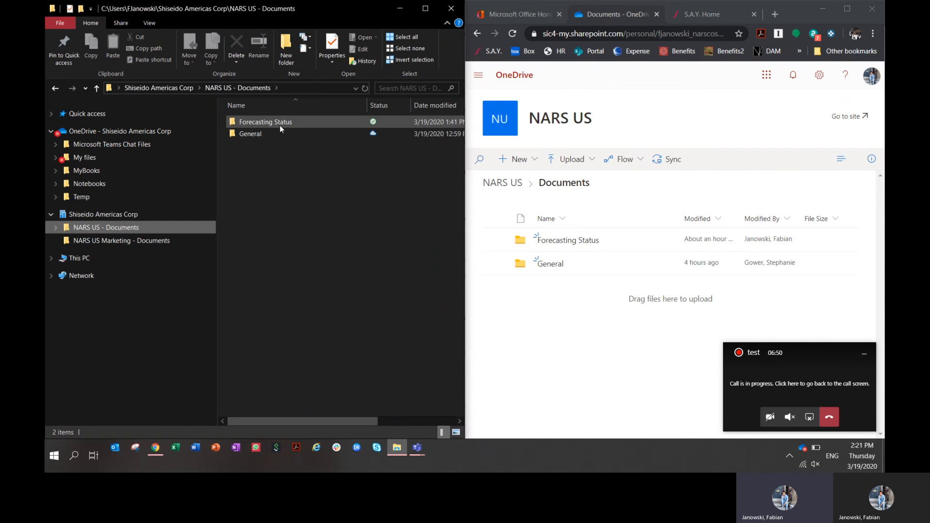
Open the Forecasting Status folder, look into its Current Forecasts subfolder and return to Forecasting Status.
mouse_move(282, 124)
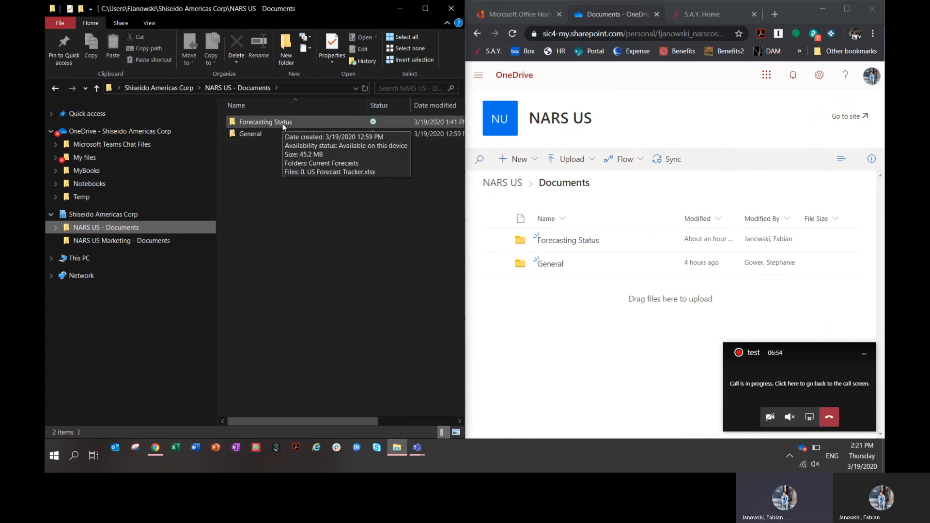
double_click(283, 124)
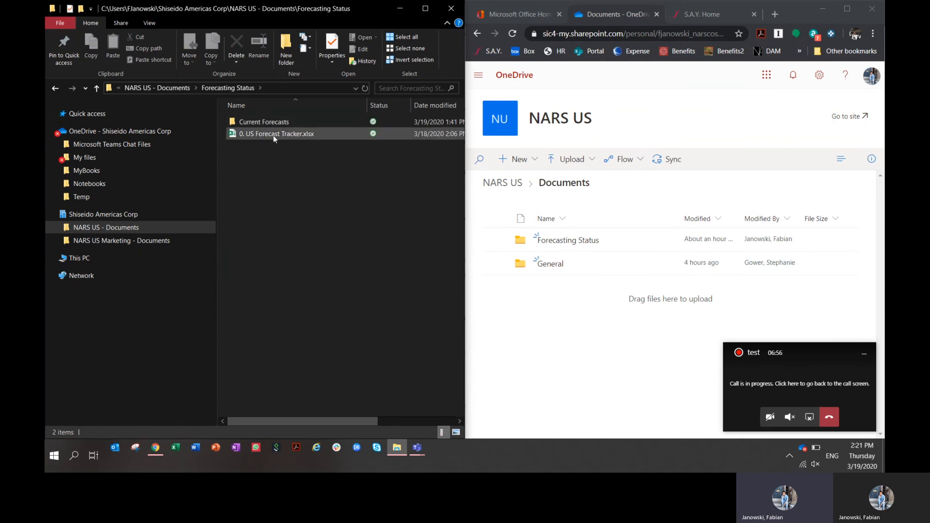
double_click(272, 120)
left_click(248, 90)
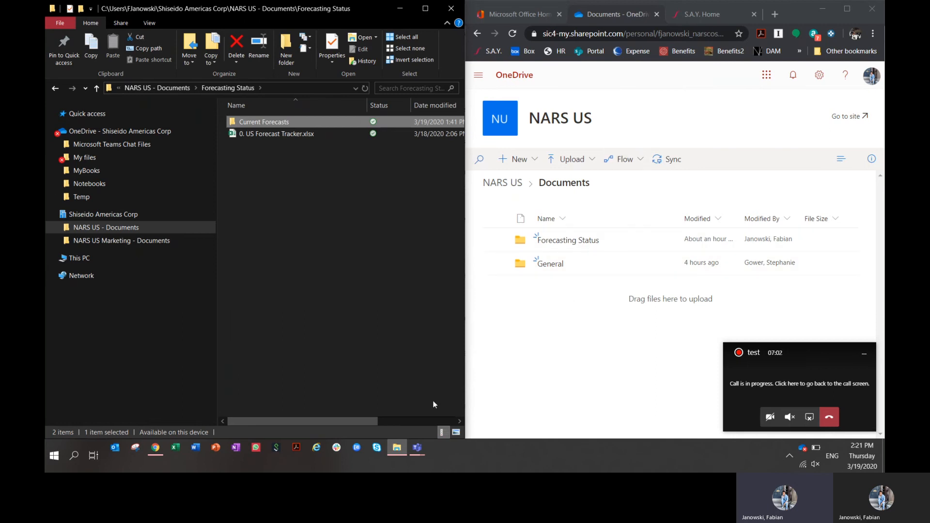
Switch to Microsoft Teams, arrange it side by side with File Explorer, and return File Explorer to the NARS US - Documents folder.
left_click(417, 448)
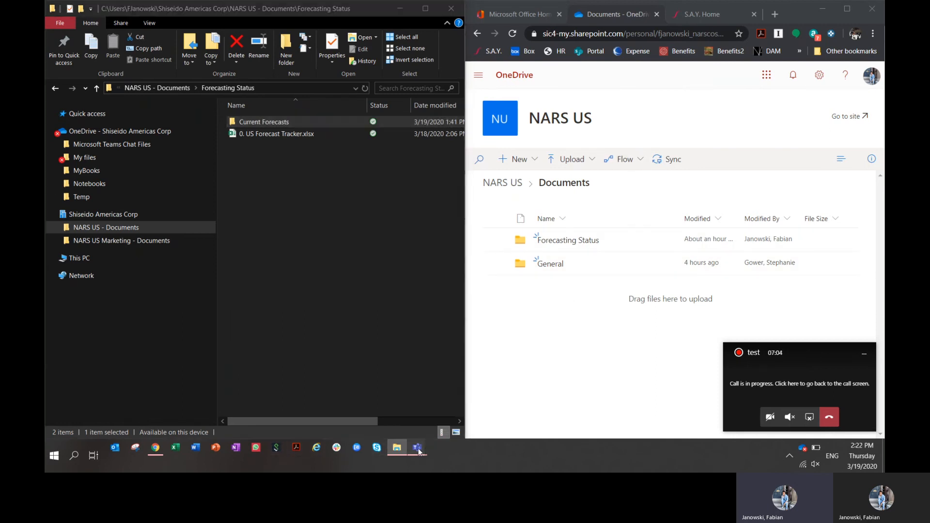
left_click(390, 385)
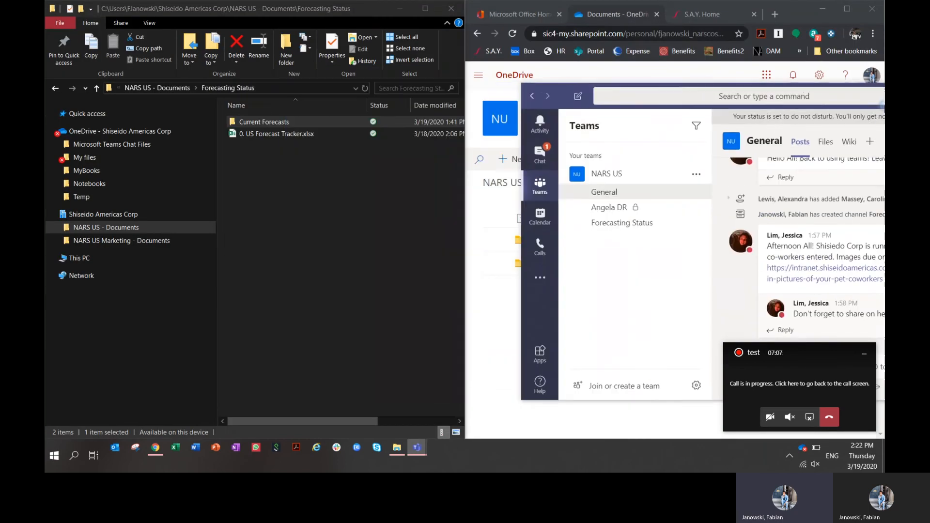
left_click_drag(883, 104, 884, 105)
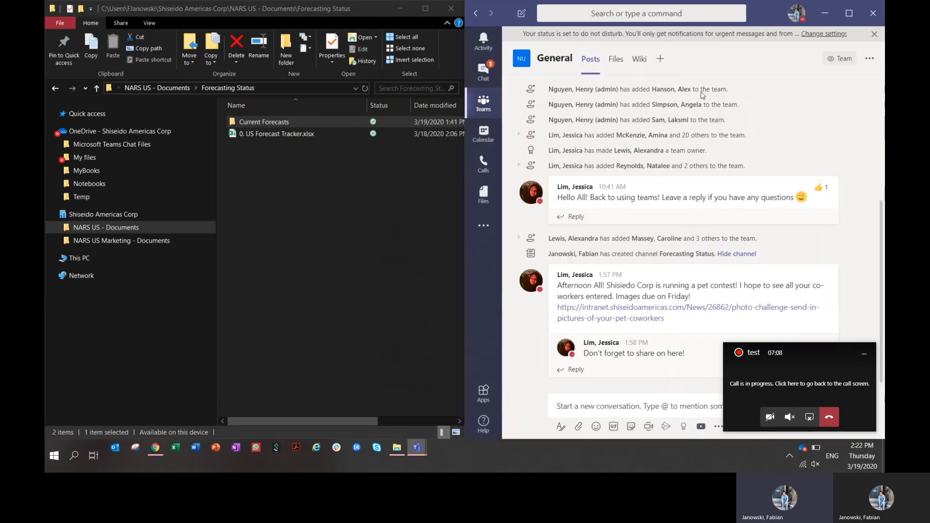
mouse_move(488, 66)
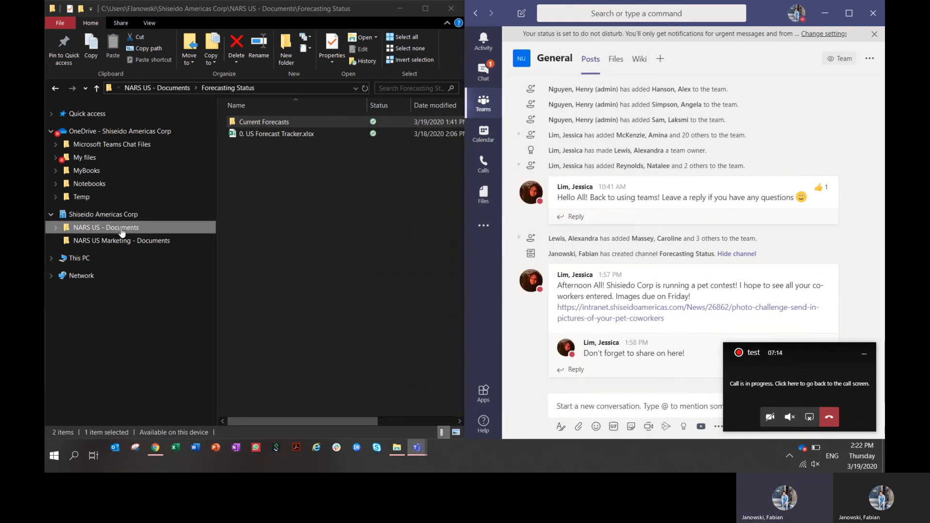
left_click(196, 227)
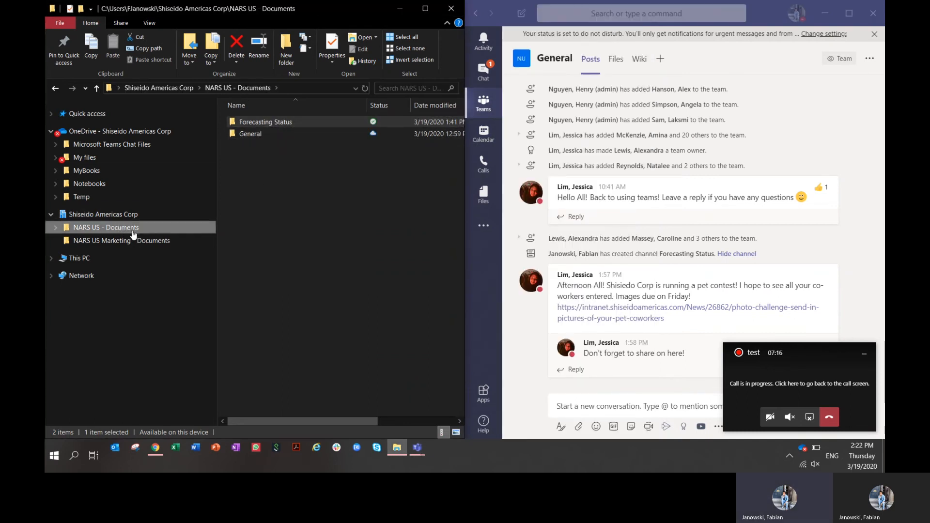
mouse_move(511, 145)
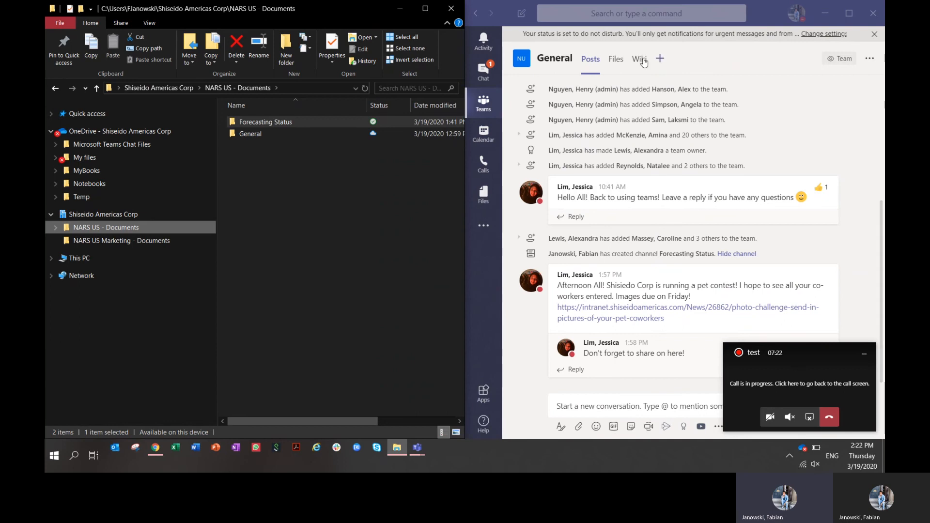
Open the files of the NARS US team's Forecasting Status channel in Teams, with the floating call window moved out of the way.
mouse_move(485, 112)
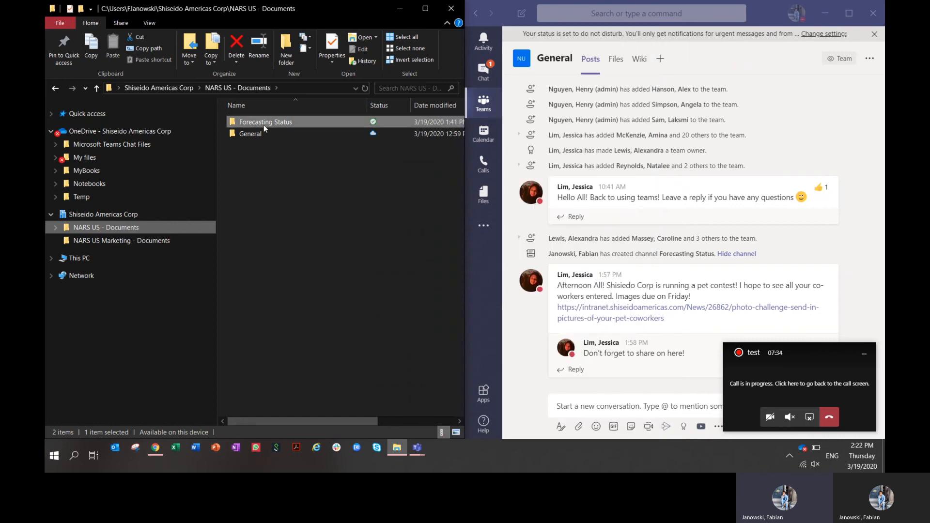
left_click(486, 112)
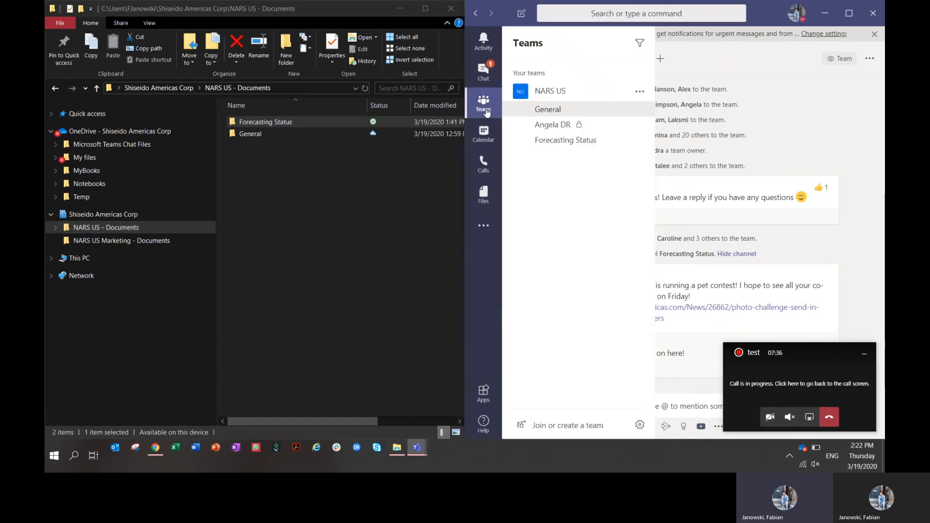
left_click(563, 145)
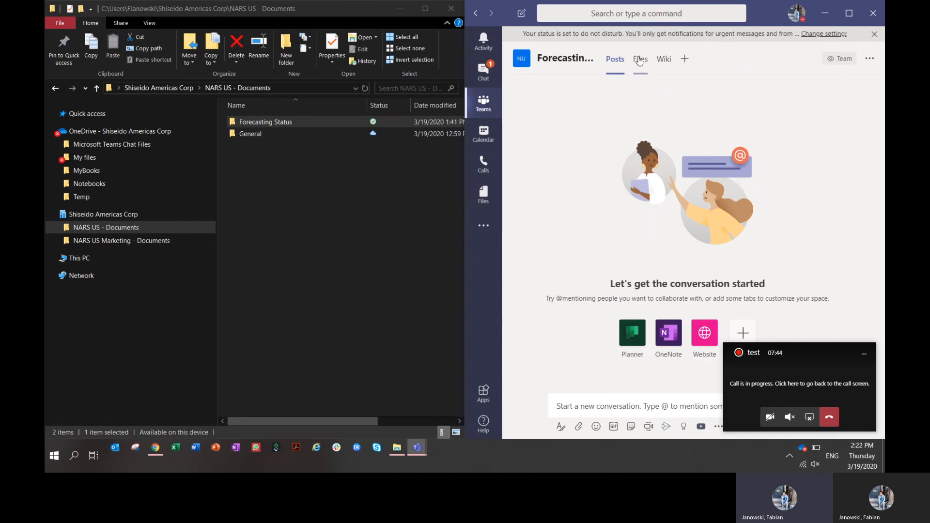
left_click_drag(810, 348, 875, 455)
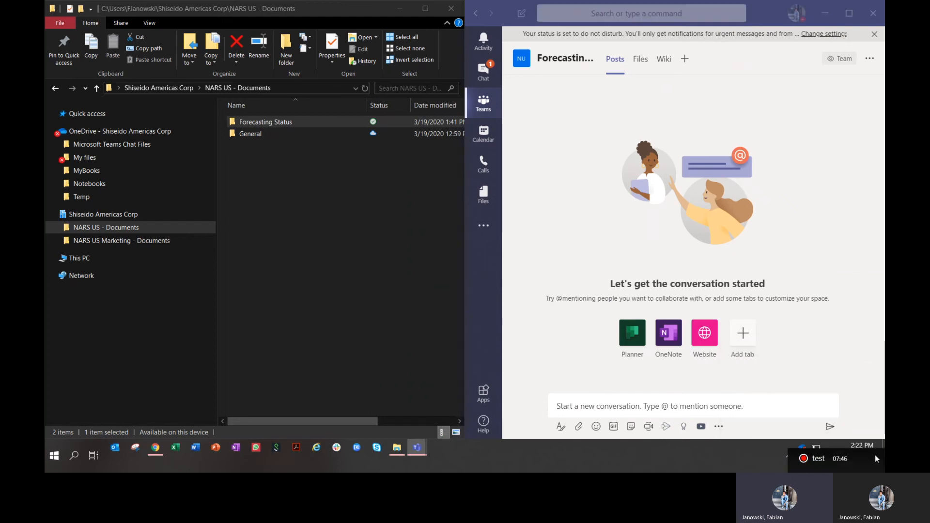
left_click(641, 60)
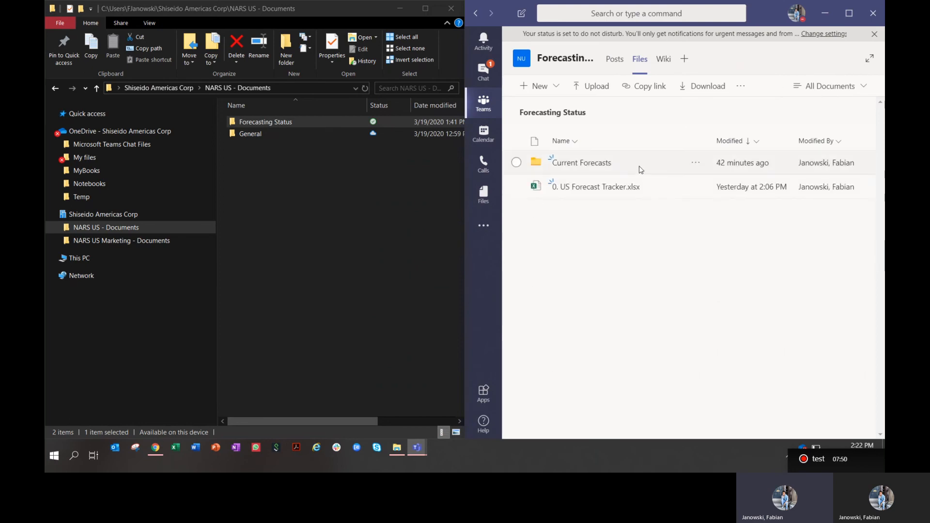
Open Current Forecasts under Forecasting Status in both File Explorer and Teams to compare their contents.
double_click(301, 123)
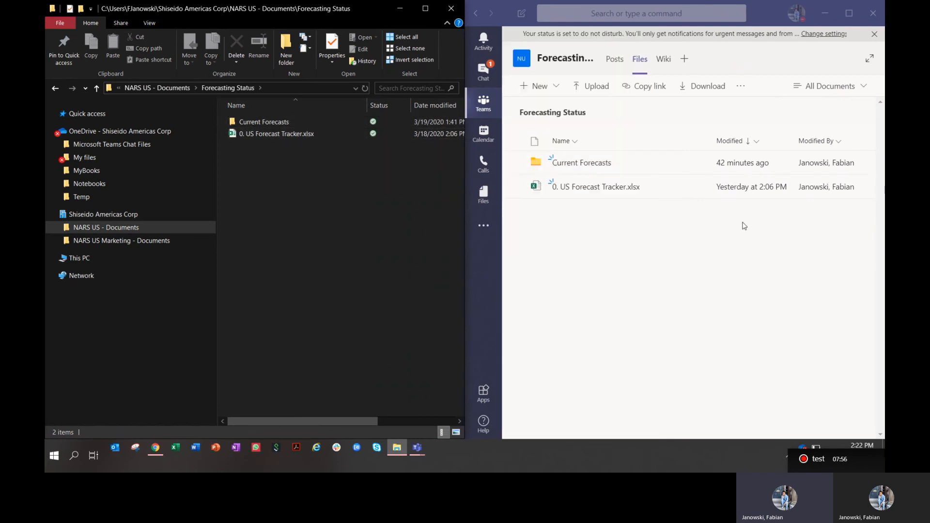
left_click(583, 163)
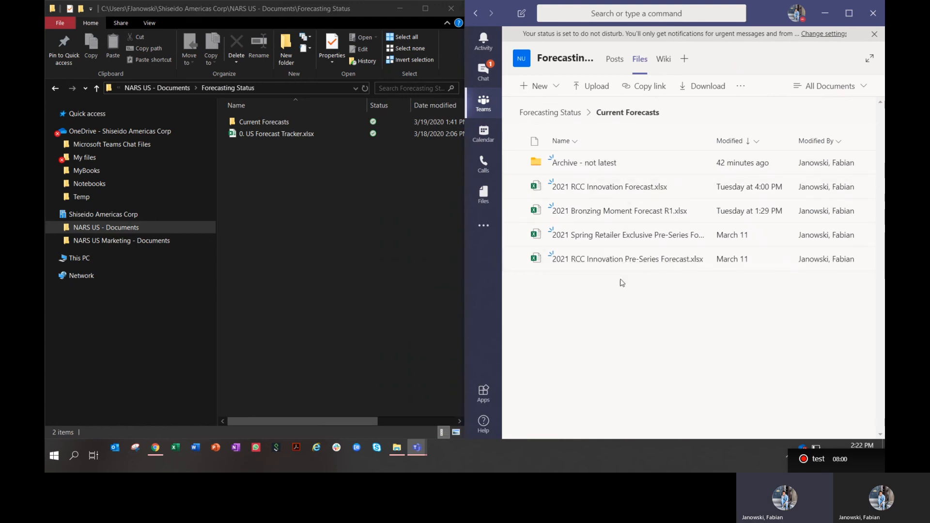
double_click(297, 122)
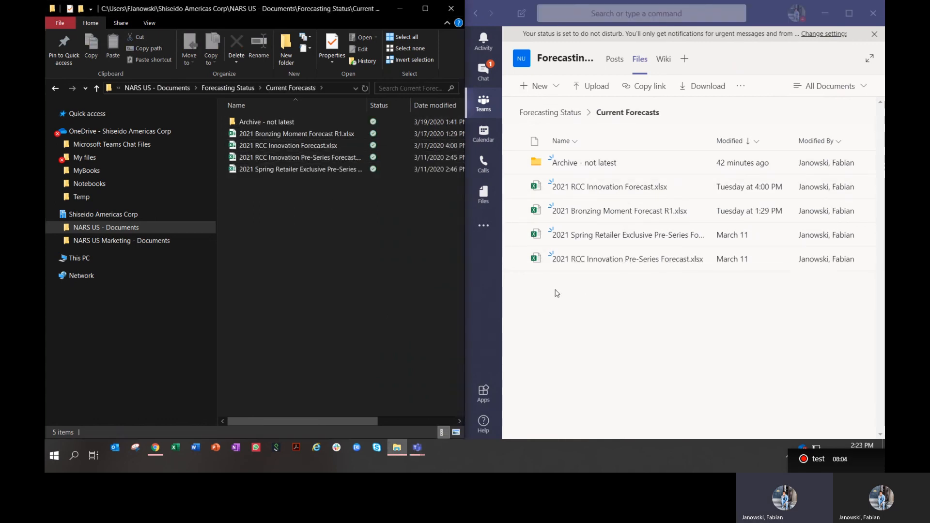
Go back up to NARS US - Documents in File Explorer and look into its General folder.
left_click(240, 88)
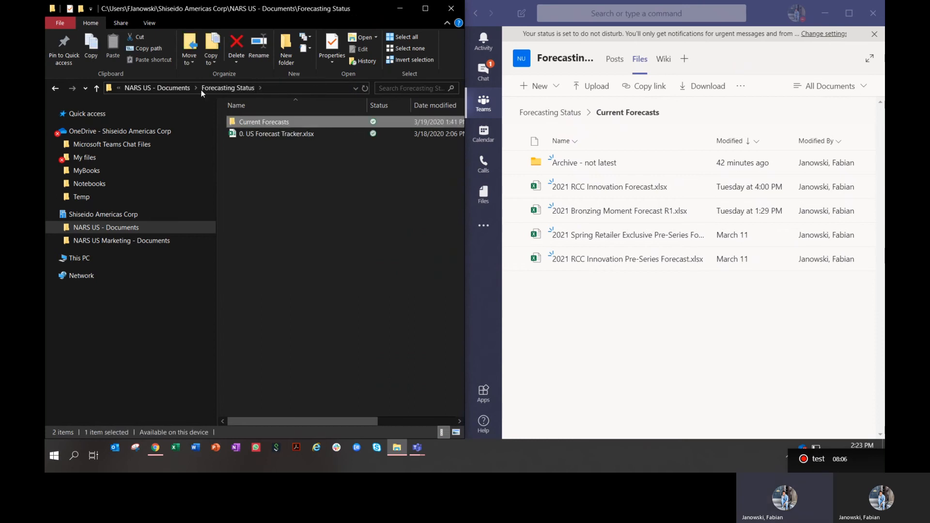
left_click(145, 88)
double_click(269, 135)
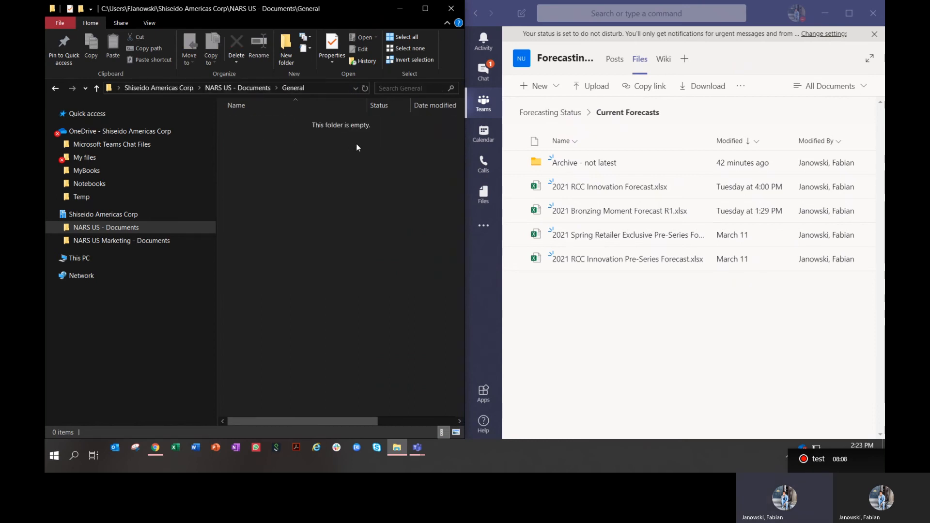
Add a channel named Brand Marketing Essentials to the NARS US team with Standard privacy, accessible to everyone on the team.
left_click(583, 62)
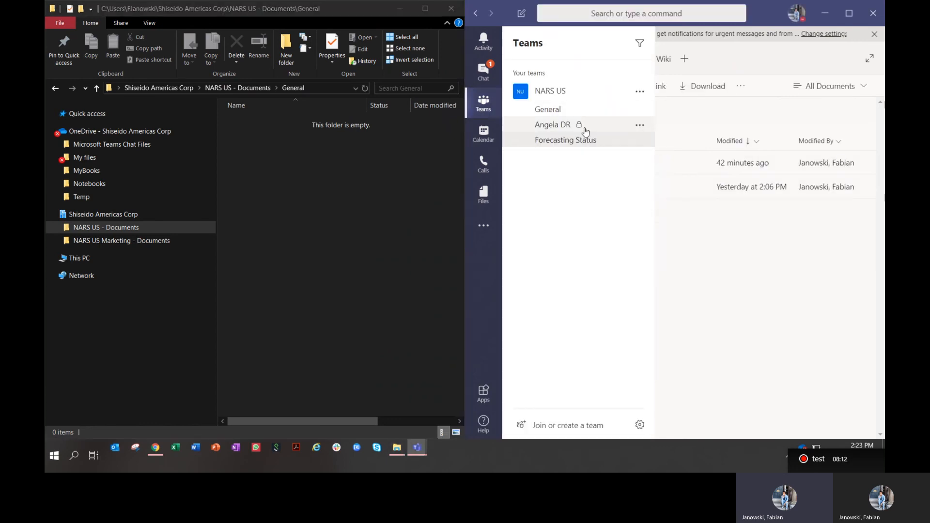
left_click(640, 92)
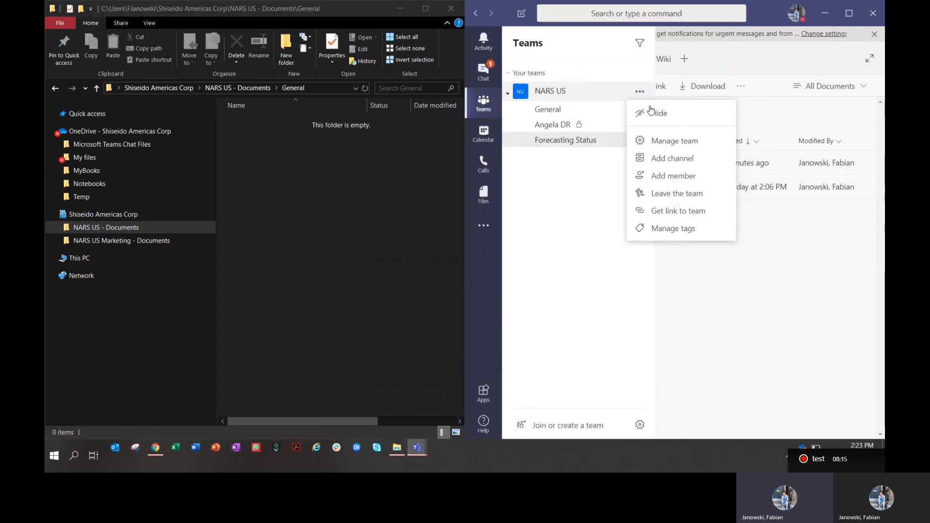
left_click(672, 158)
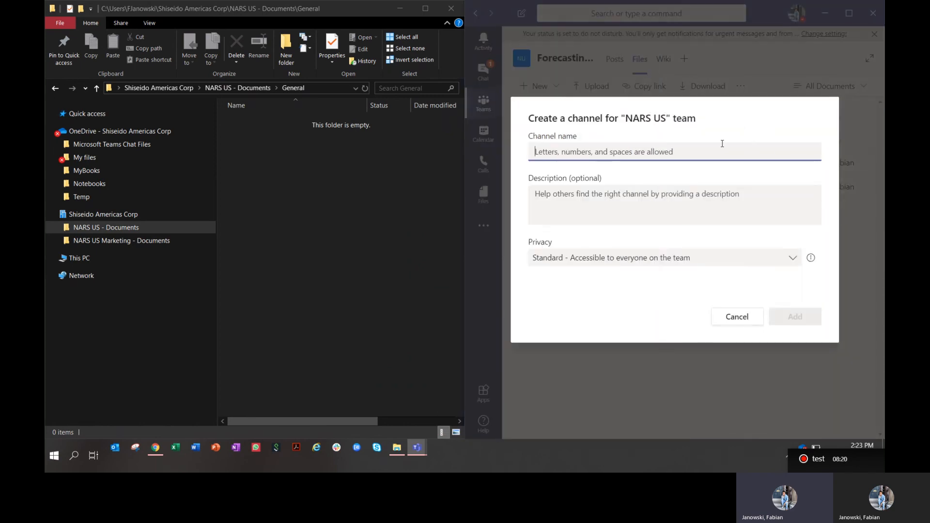
type("Brand Marketing Essentials")
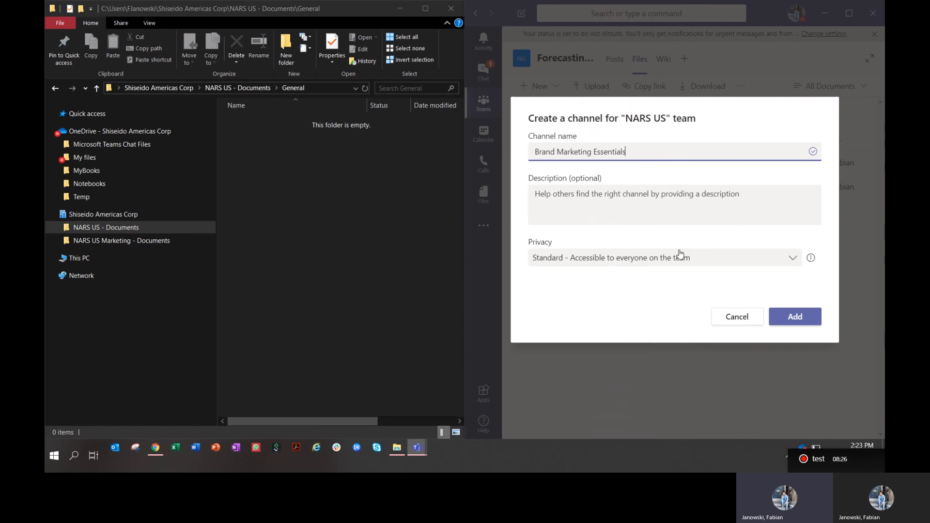
left_click(588, 261)
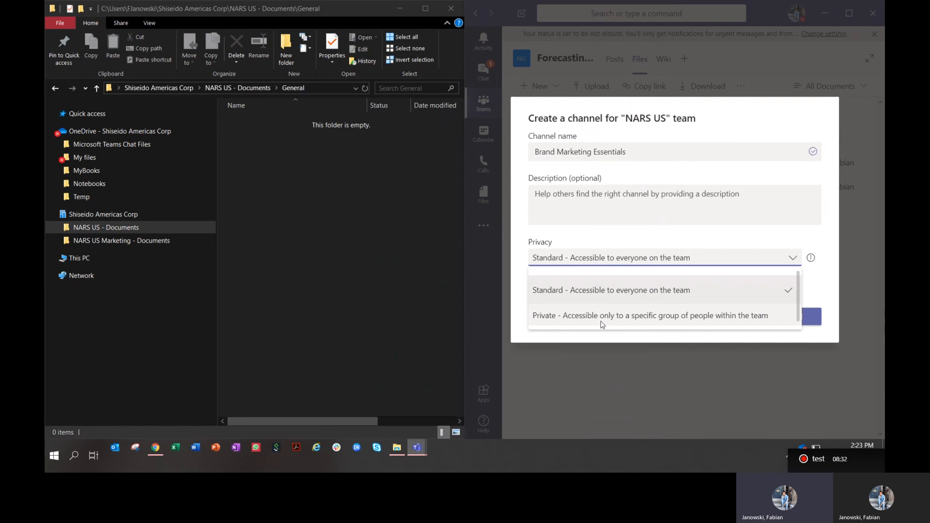
left_click(608, 297)
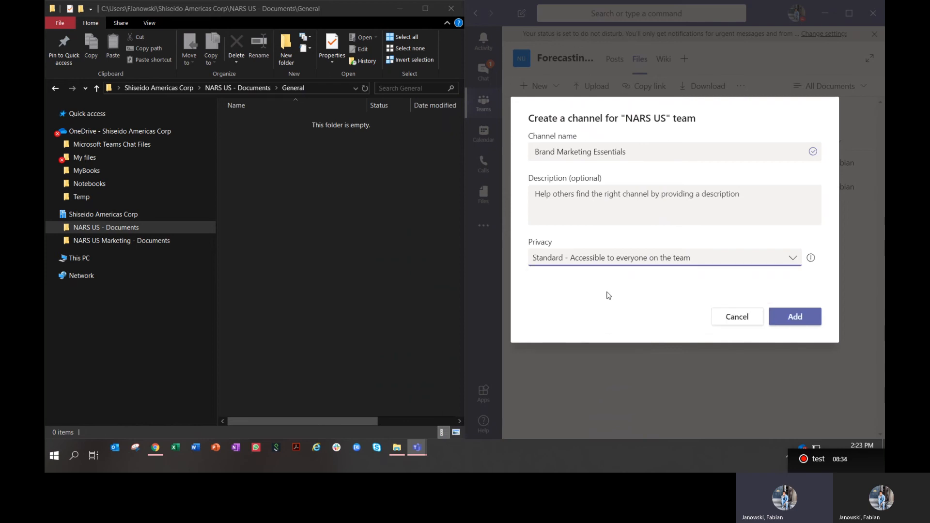
left_click(796, 317)
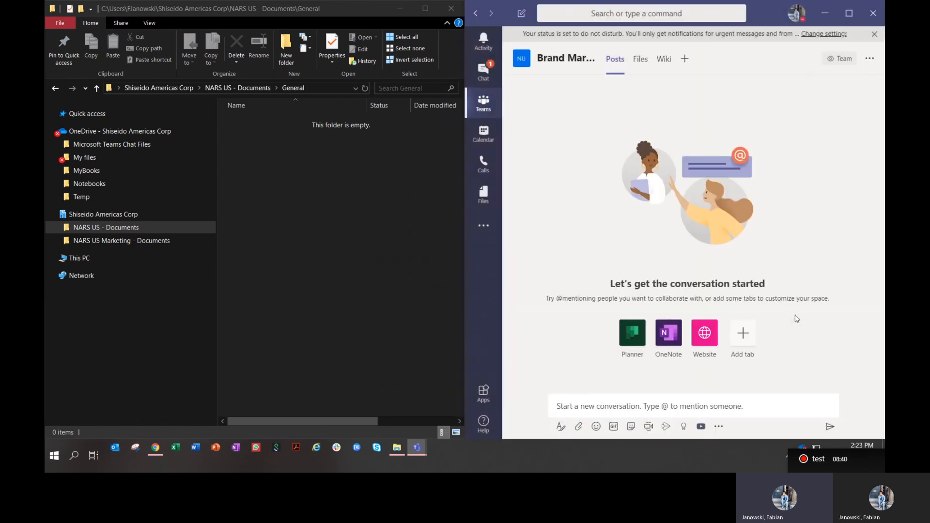
Check the Brand Marketing Essentials folder under NARS US - Documents in File Explorer and the matching channel's files in Teams.
left_click(336, 174)
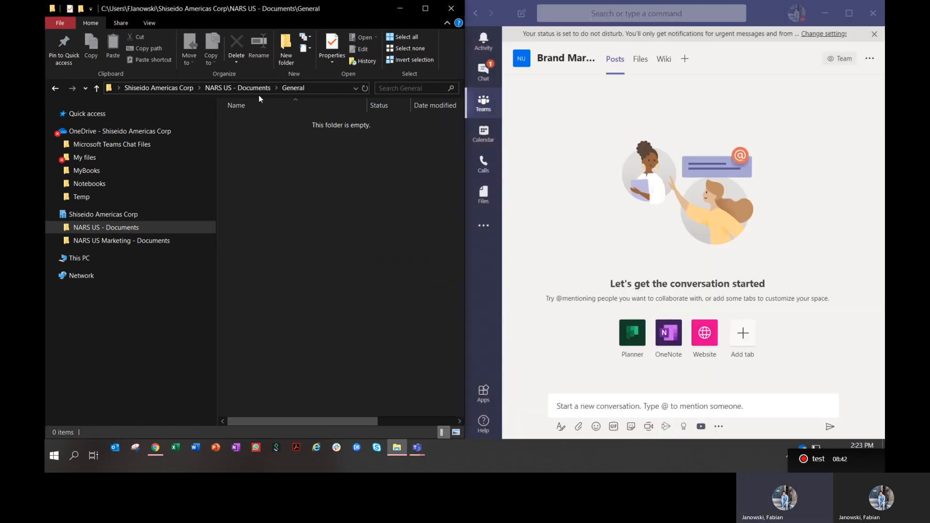
left_click(259, 92)
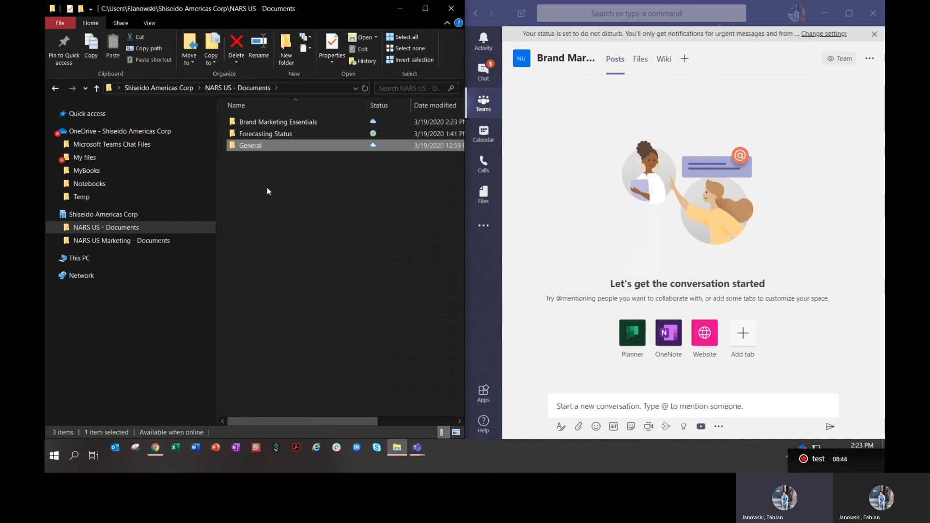
left_click(294, 122)
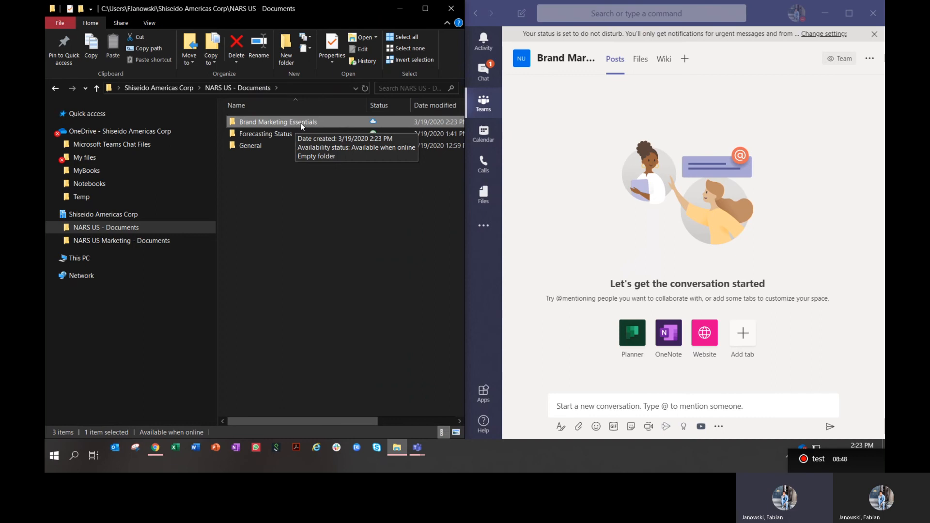
left_click(639, 58)
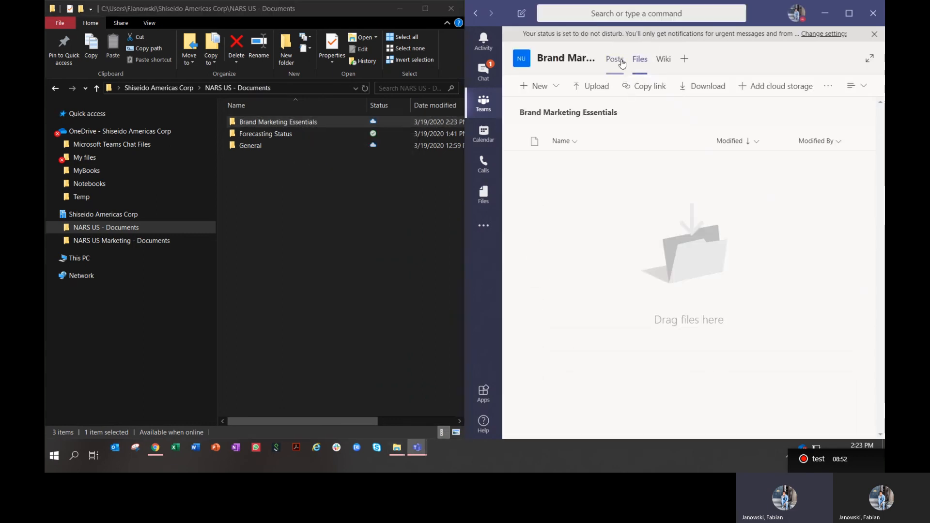
Draft the post "Hi everyone, this here is the Marketing Launch Overview 2020" in the Brand Marketing Essentials channel.
left_click(615, 59)
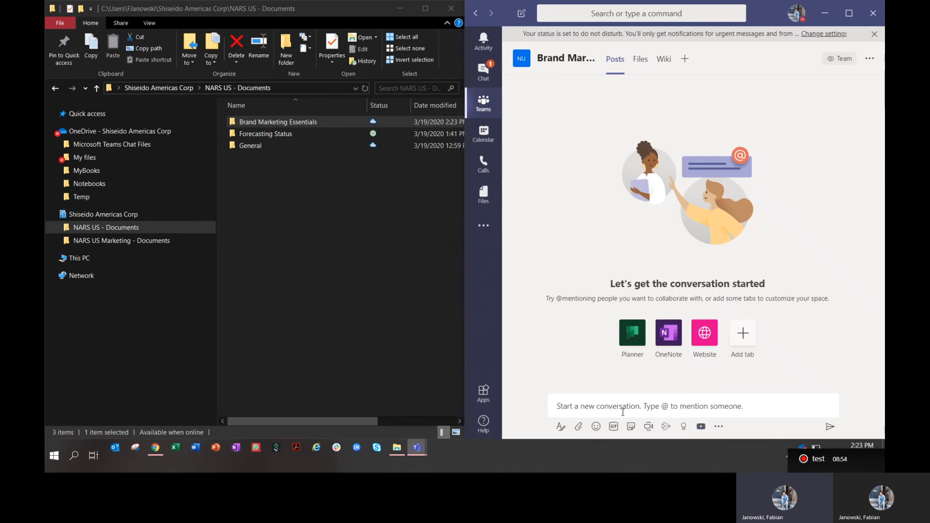
left_click(579, 427)
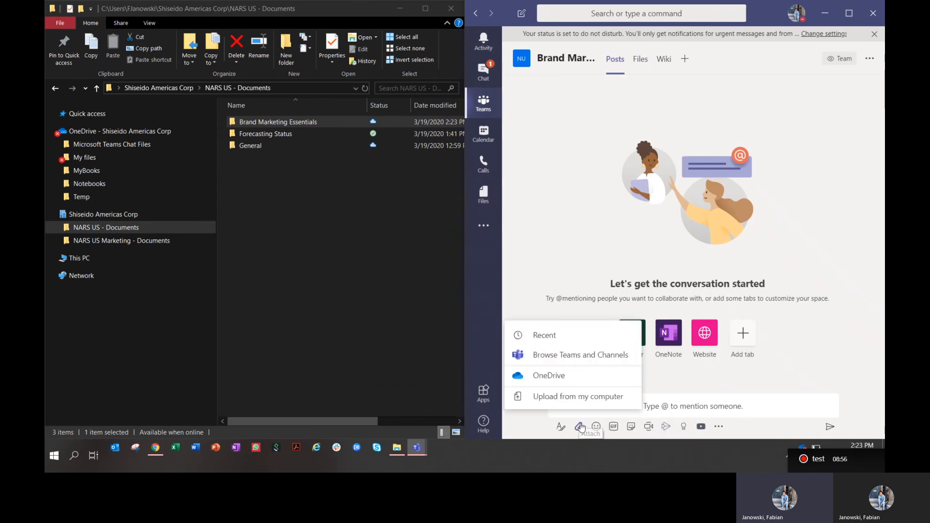
left_click(687, 410)
type("Hi e")
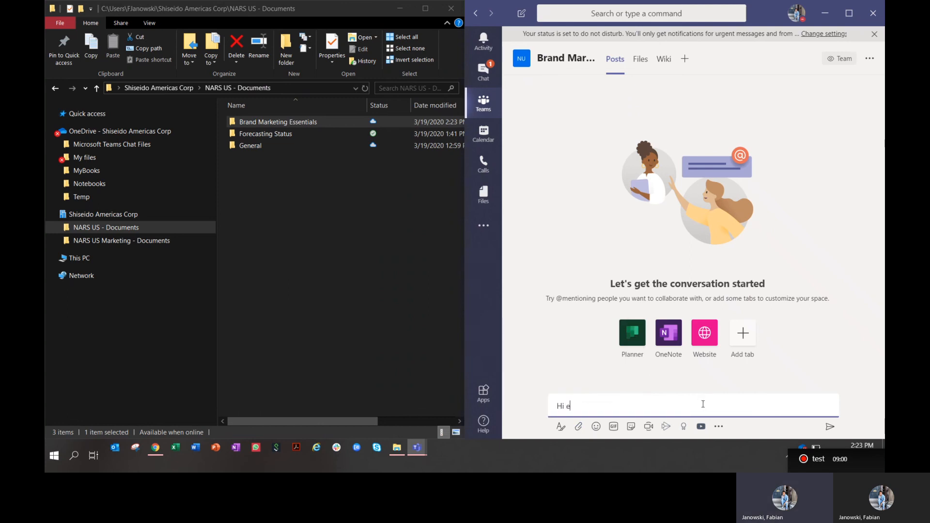
type("veryone, this here is the Marketin")
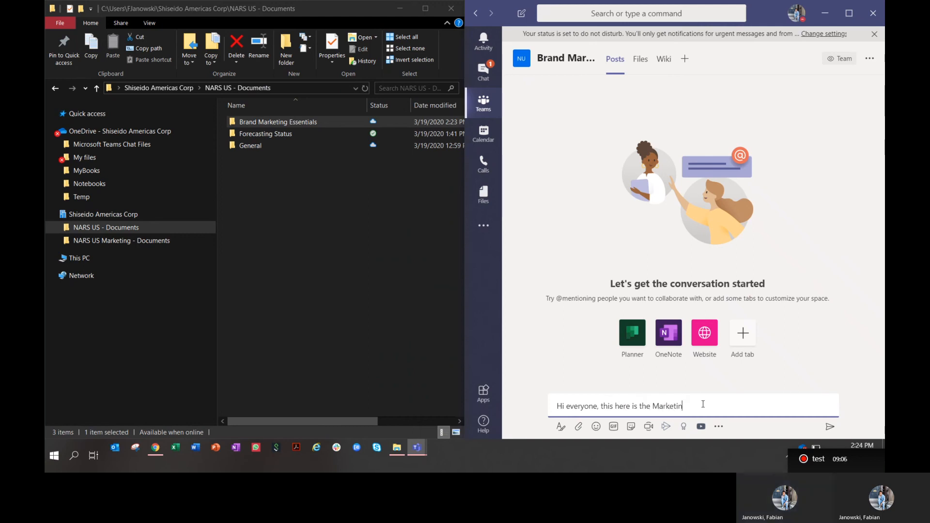
type("g Launch Overview 2020")
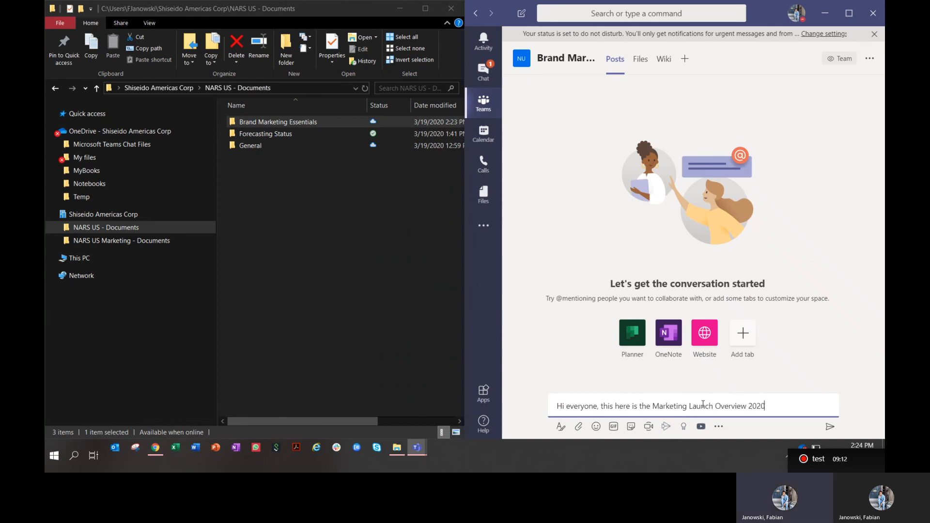
Attach 2020 Master Launch Overview.pptx to the draft post from the computer's Desktop > OneDrive Archive > 2 Brand Marketing Master Files folder.
left_click(578, 427)
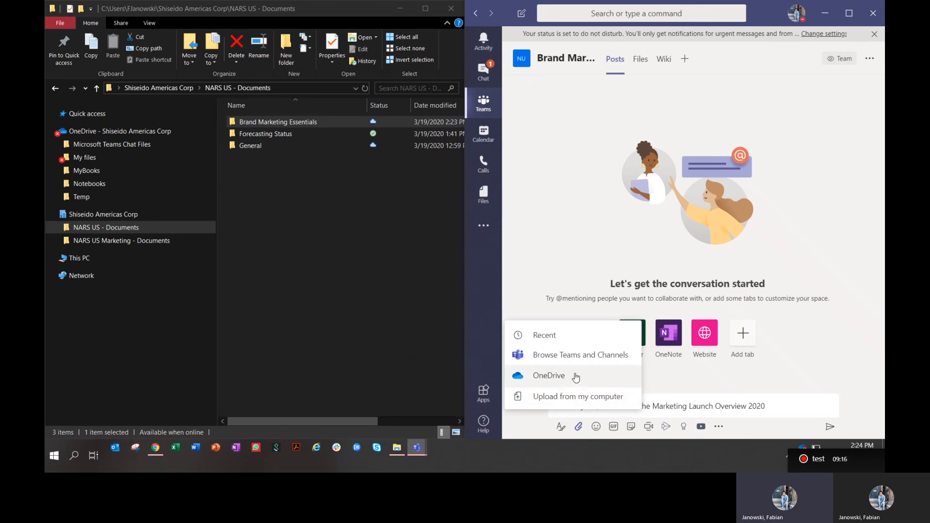
left_click(584, 402)
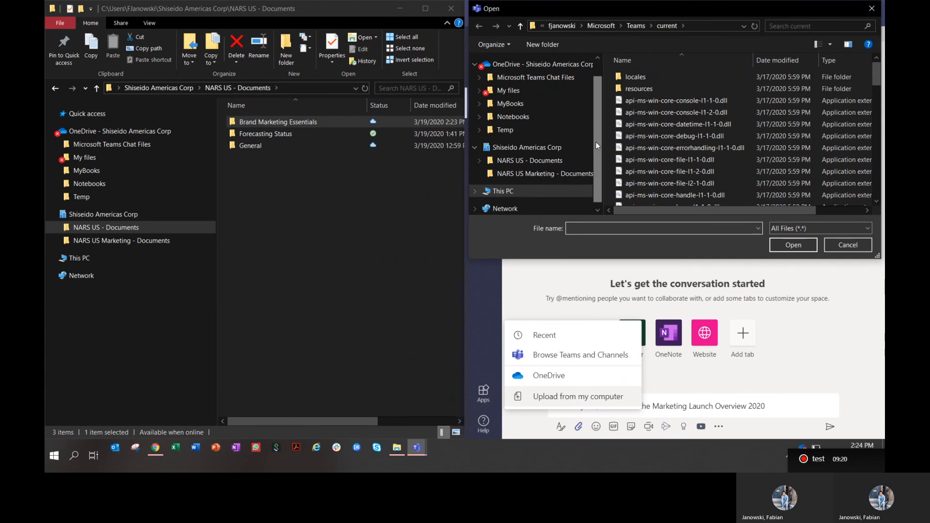
scroll(594, 132, "down", 1)
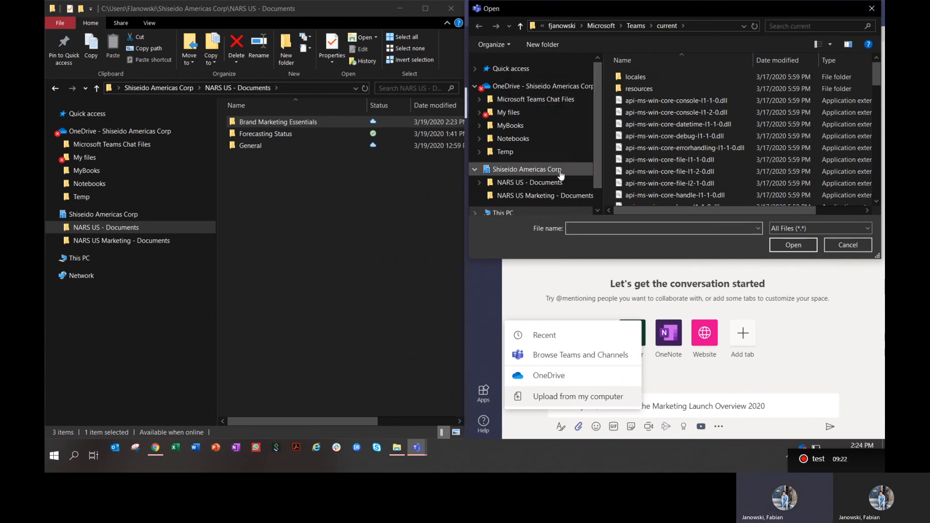
scroll(540, 188, "up", 3)
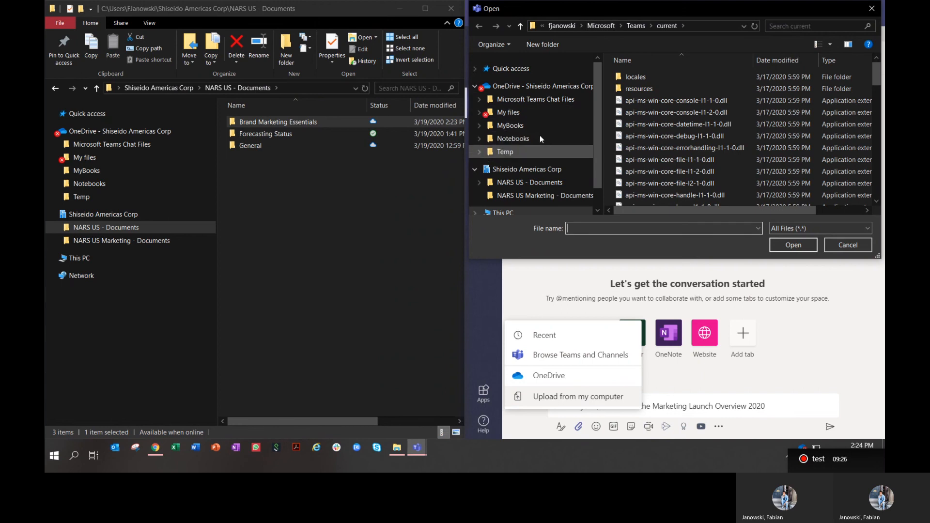
left_click(474, 69)
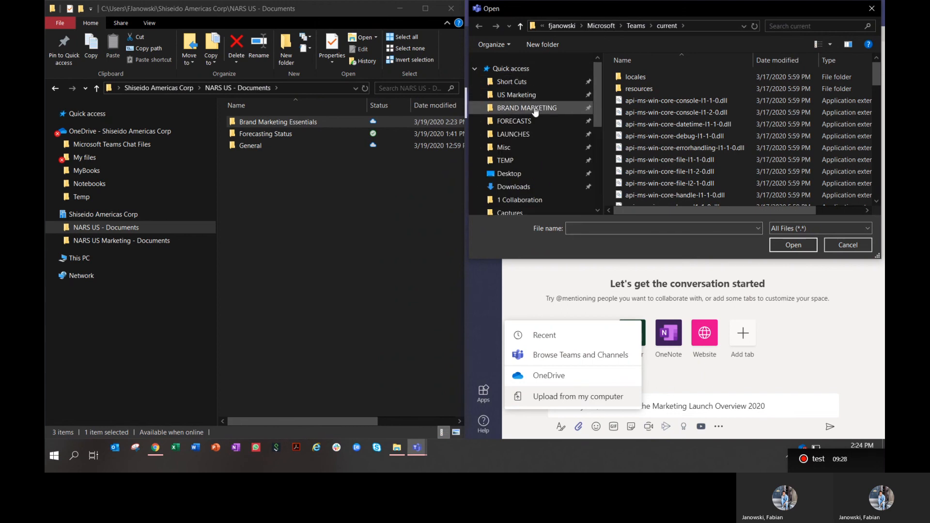
left_click(510, 177)
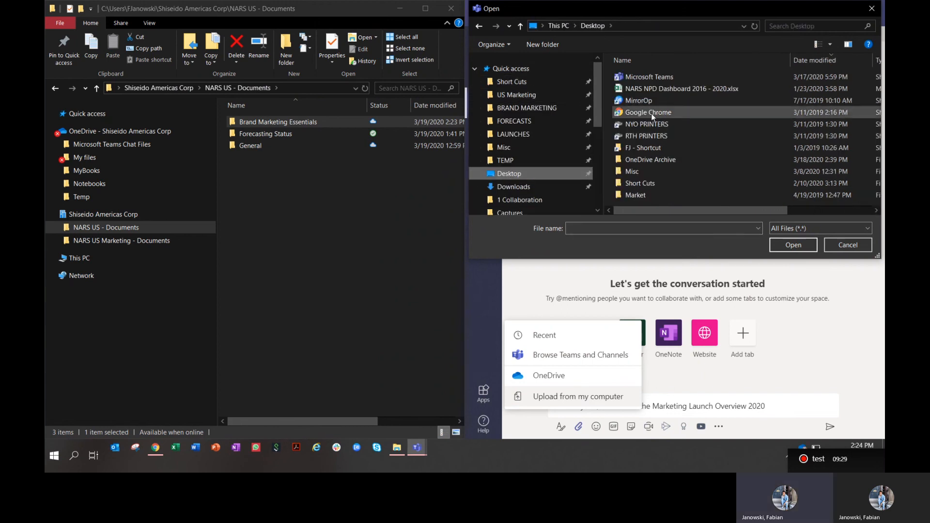
double_click(661, 158)
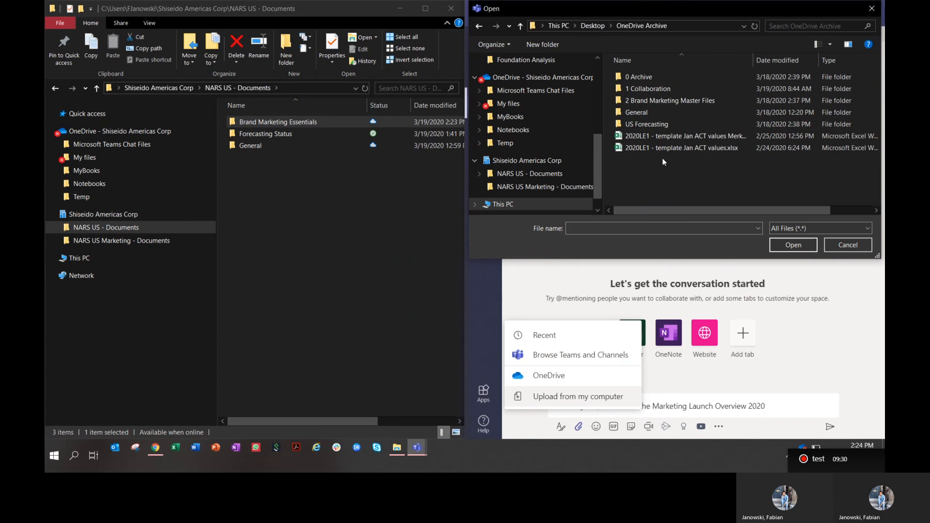
double_click(670, 99)
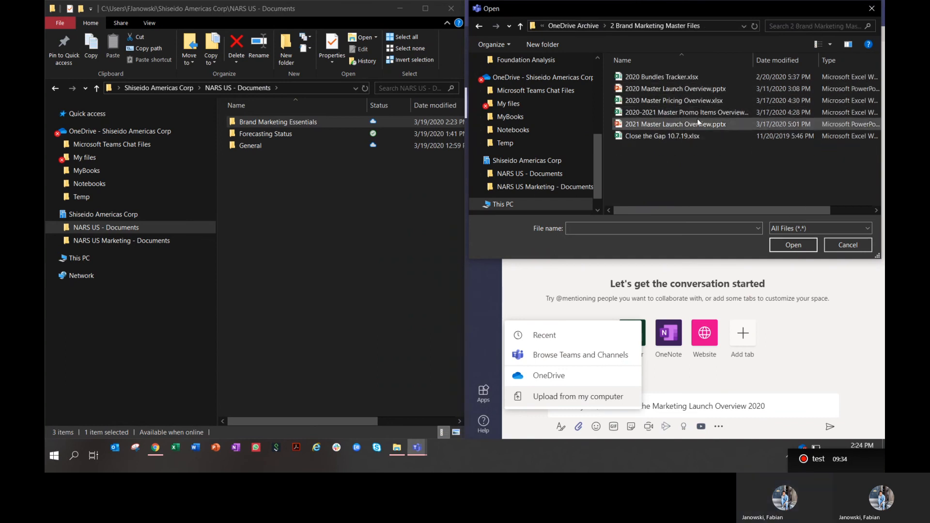
double_click(696, 88)
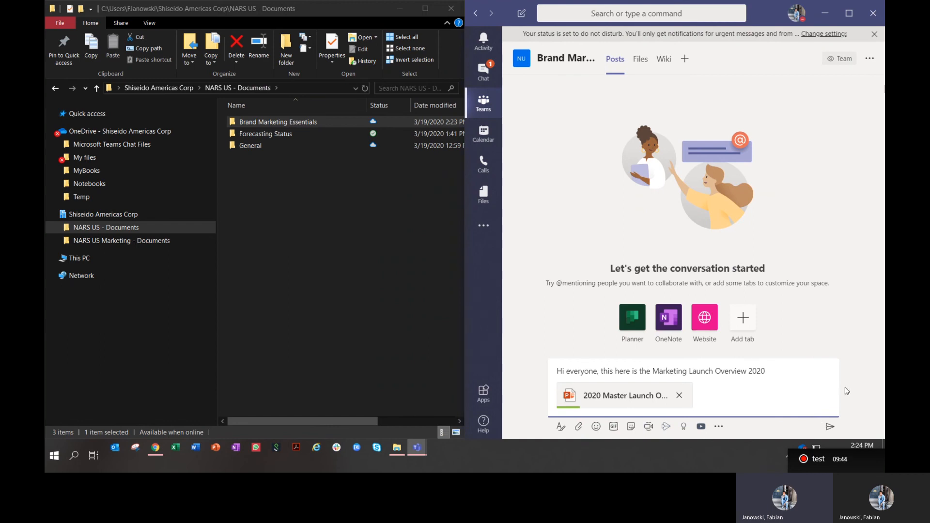
Open the Brand Marketing Essentials folder in File Explorer and send the Teams post with its attachment once the upload finishes.
double_click(307, 123)
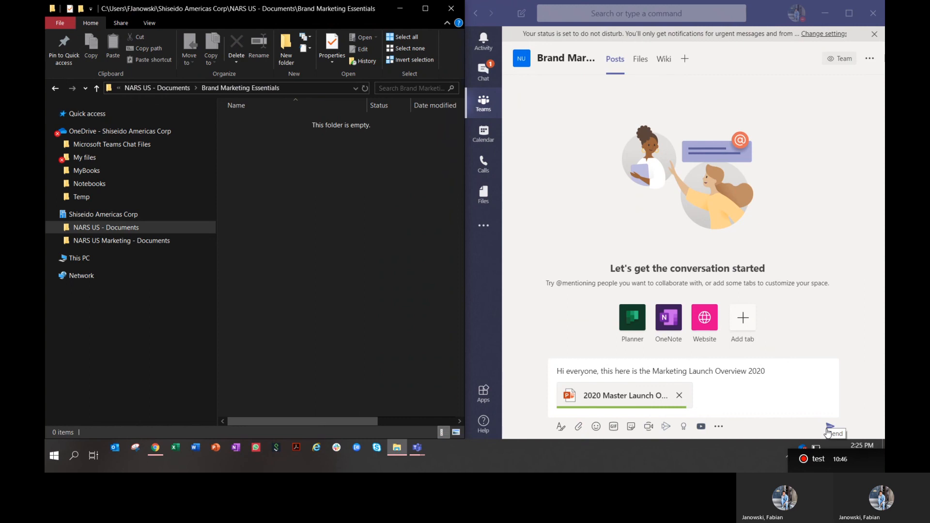
left_click(829, 428)
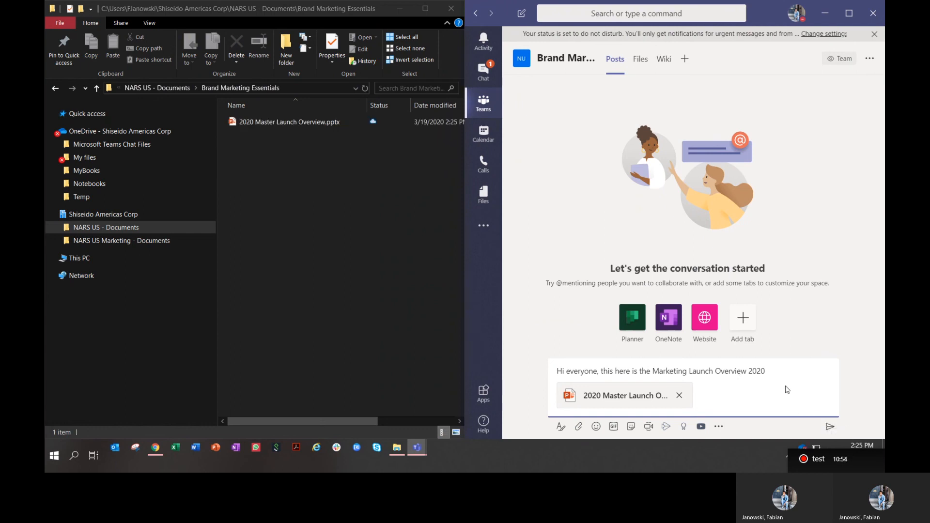
left_click(821, 282)
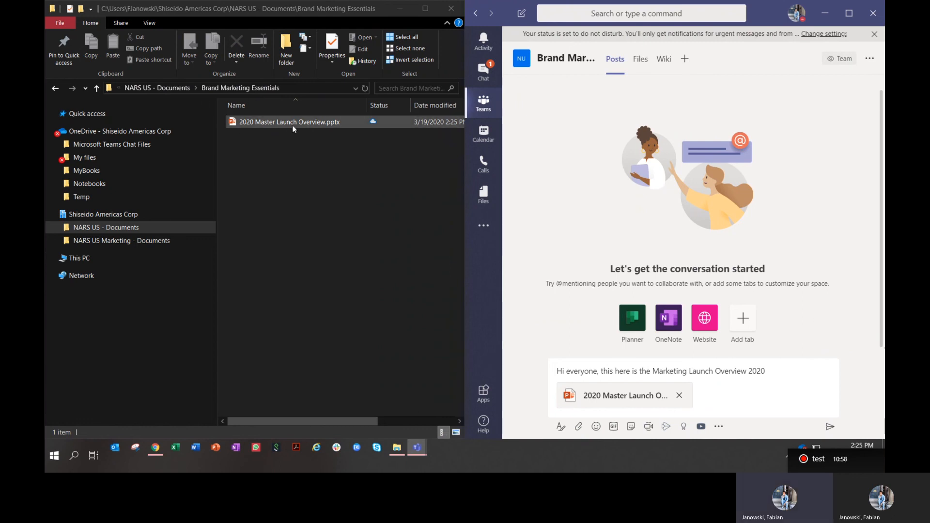
left_click(830, 426)
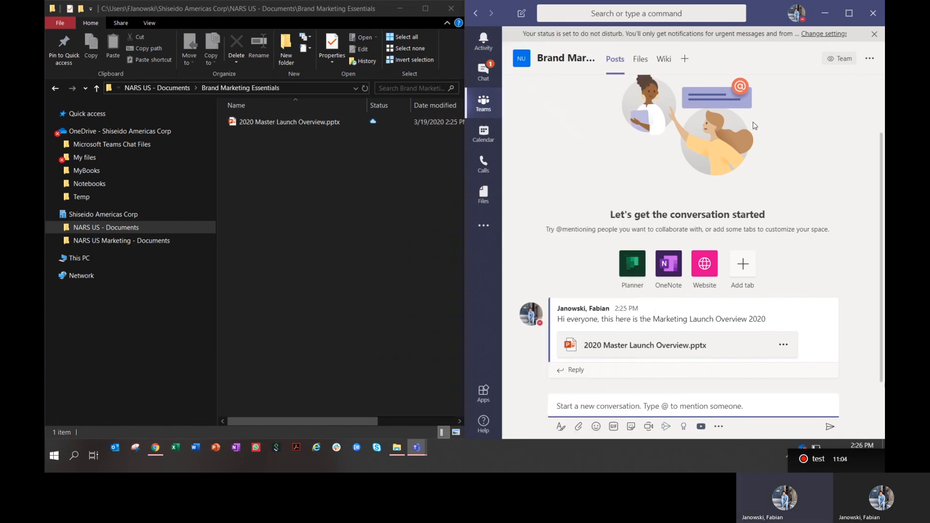
Check the Brand Marketing Essentials files in Teams and in the refreshed NARS US document library on OneDrive in Chrome.
left_click(641, 66)
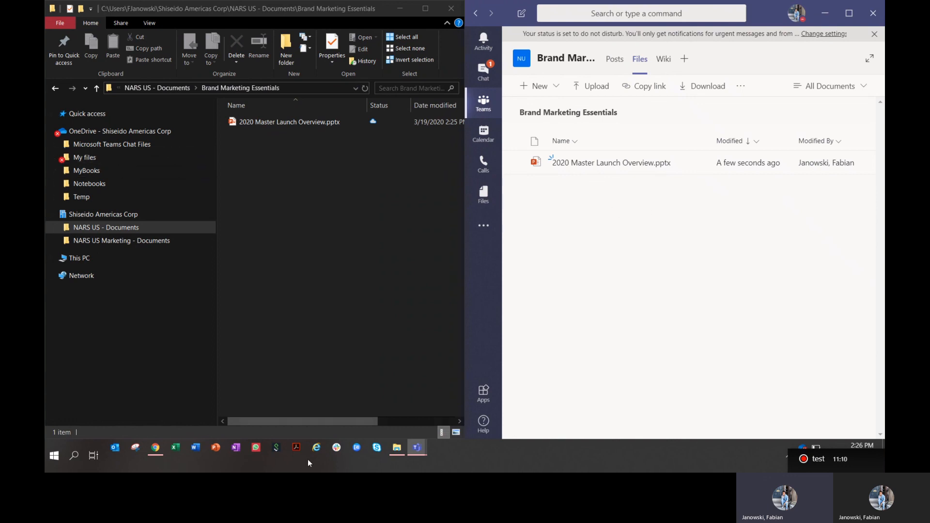
left_click(156, 448)
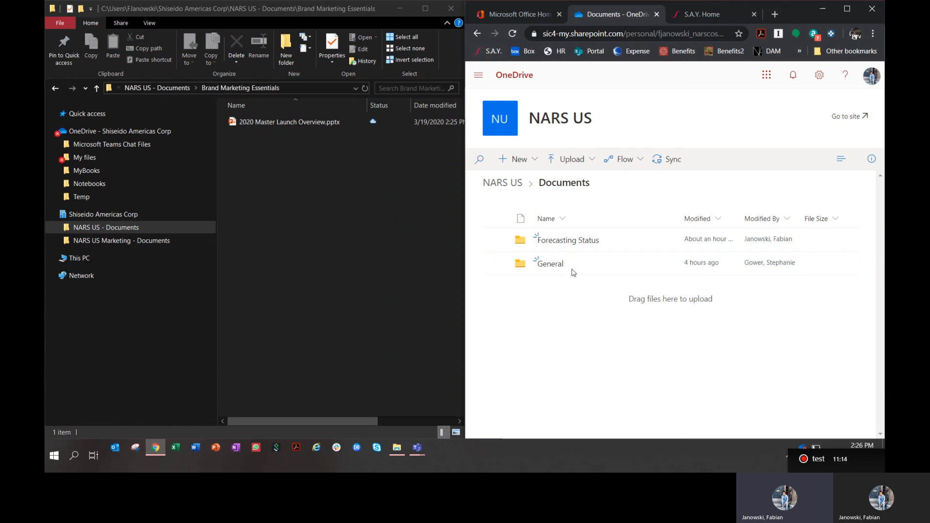
left_click(513, 34)
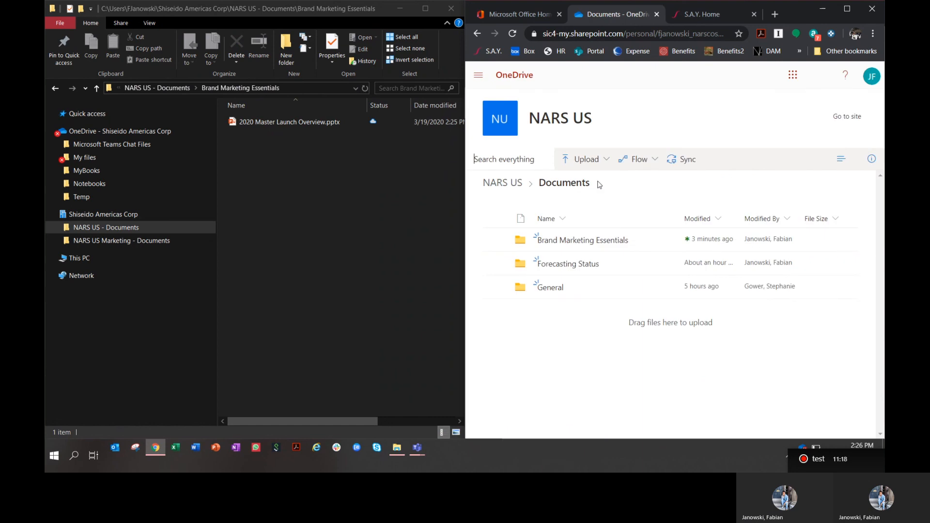
left_click(600, 241)
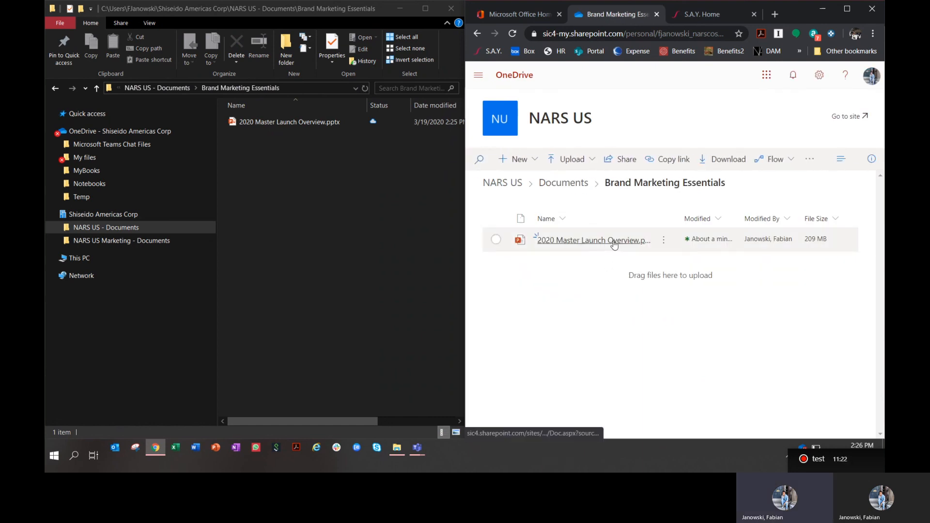
Maximize the browser window and open 2020 Master Launch Overview.pptx from OneDrive in PowerPoint for the web.
double_click(795, 12)
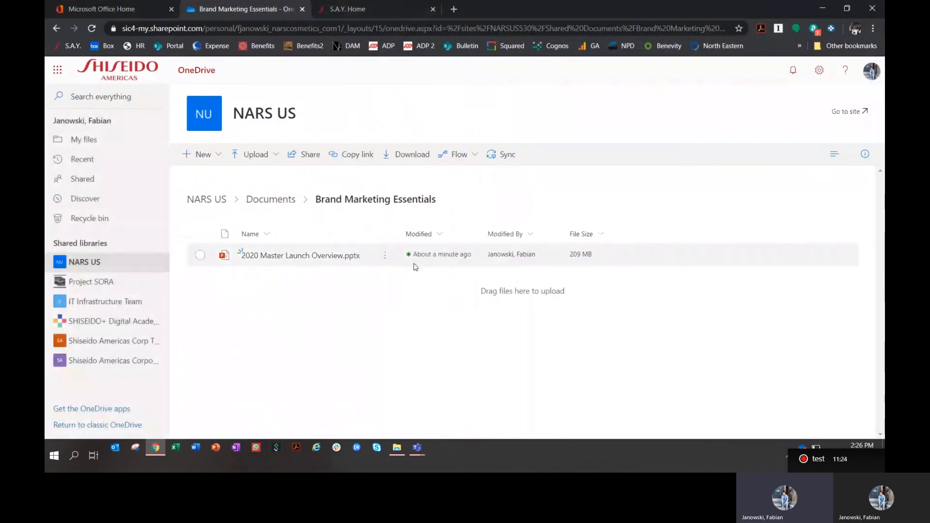
mouse_move(341, 260)
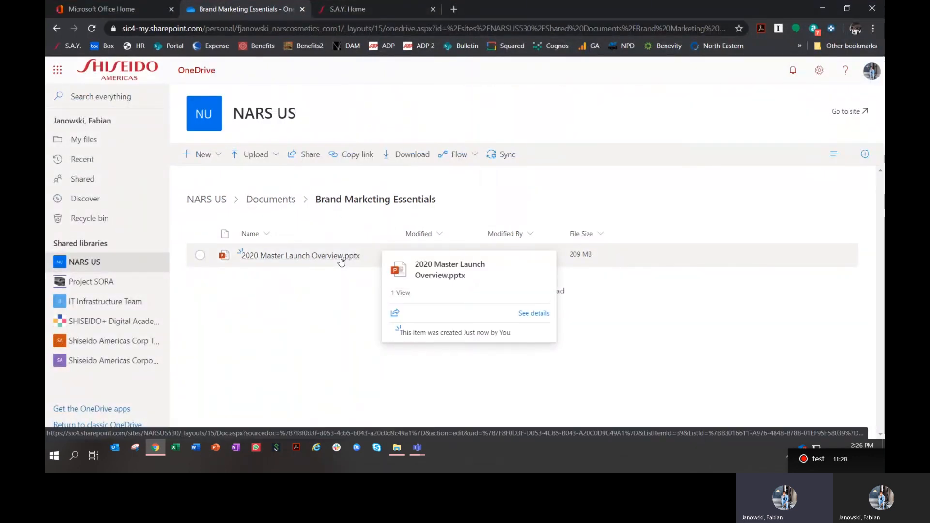
left_click(340, 256)
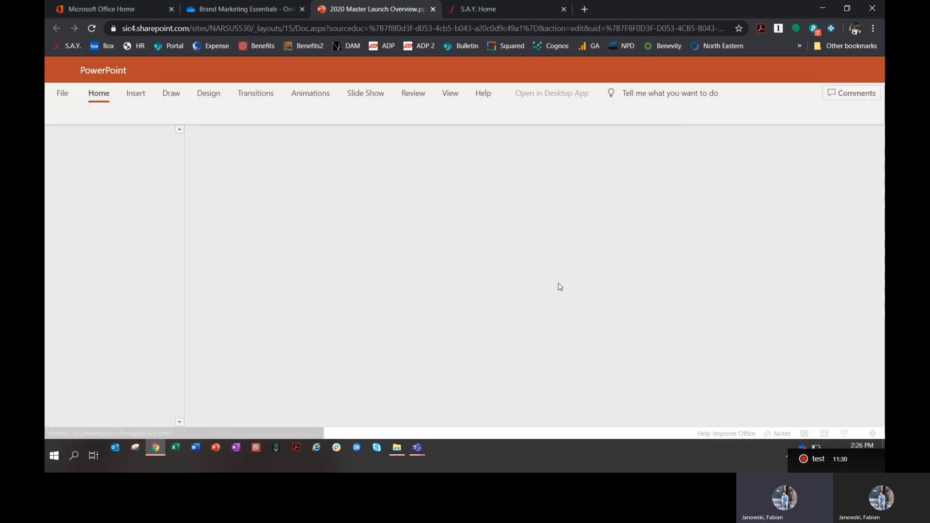